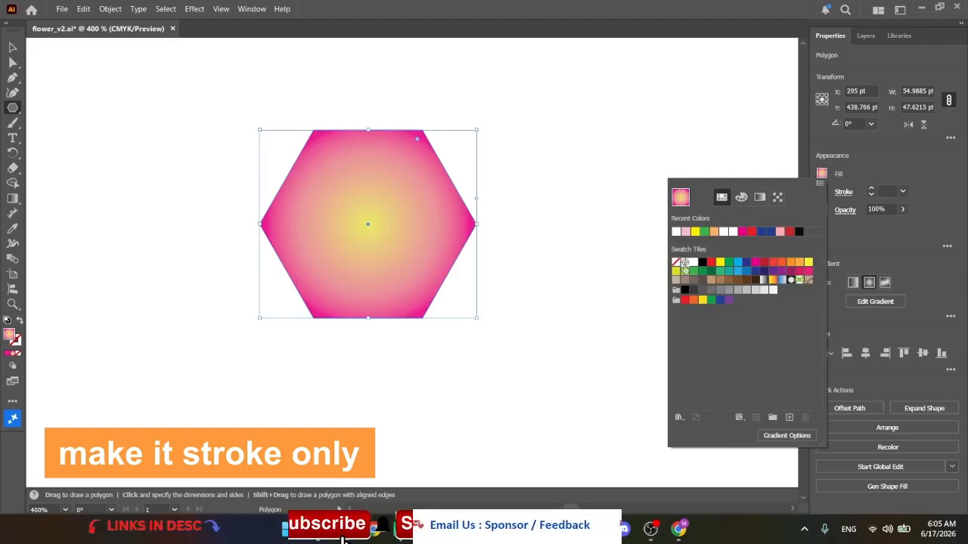
Remove the hexagon's gradient fill and give it a green stroke
click(675, 262)
click(822, 191)
click(711, 290)
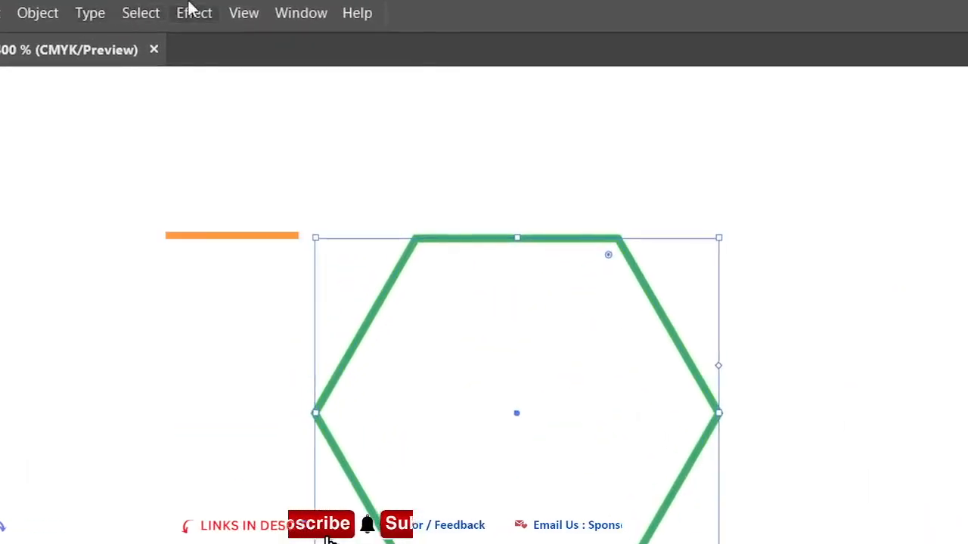
Apply a Pucker & Bloat effect with 31% bloat to the green hexagon to form six petals
click(190, 11)
mouse_move(369, 232)
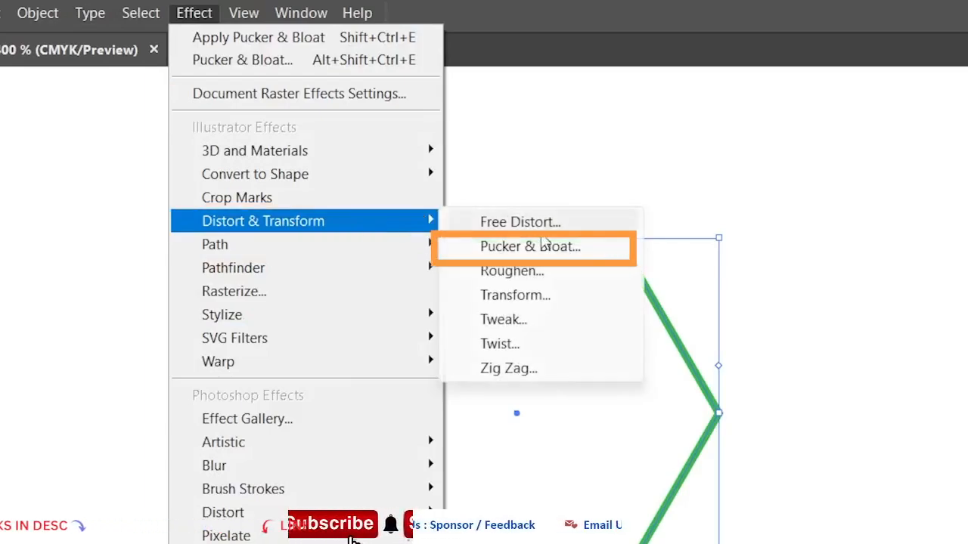
click(530, 246)
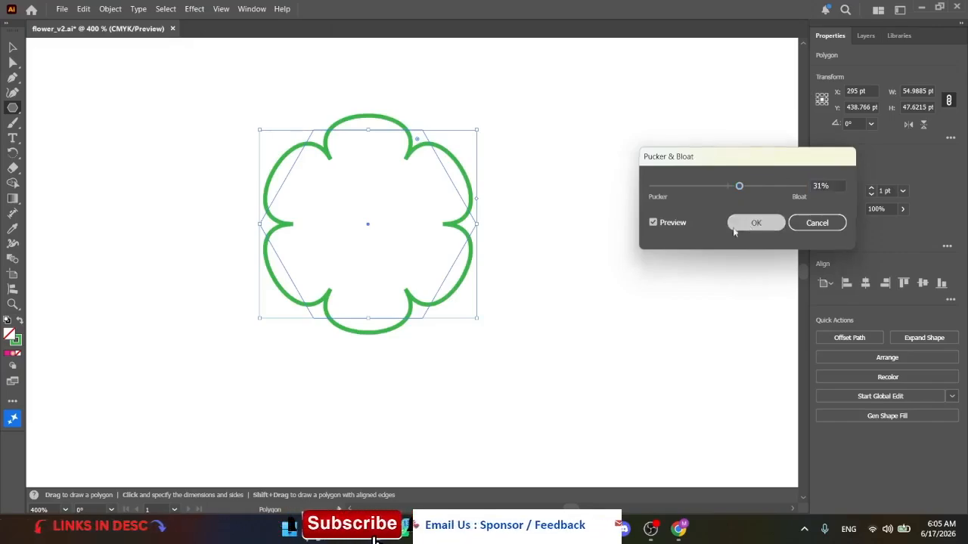
click(775, 222)
Create three concentric flower outlines inside the original, about 26 pt, 12.5 pt and 3.8 pt wide
drag(367, 223, 423, 277)
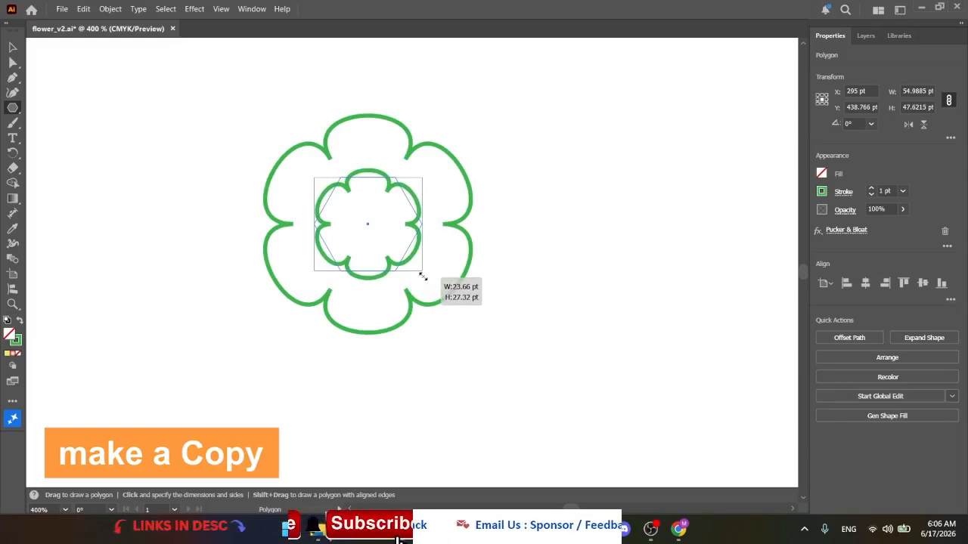
drag(422, 277, 393, 249)
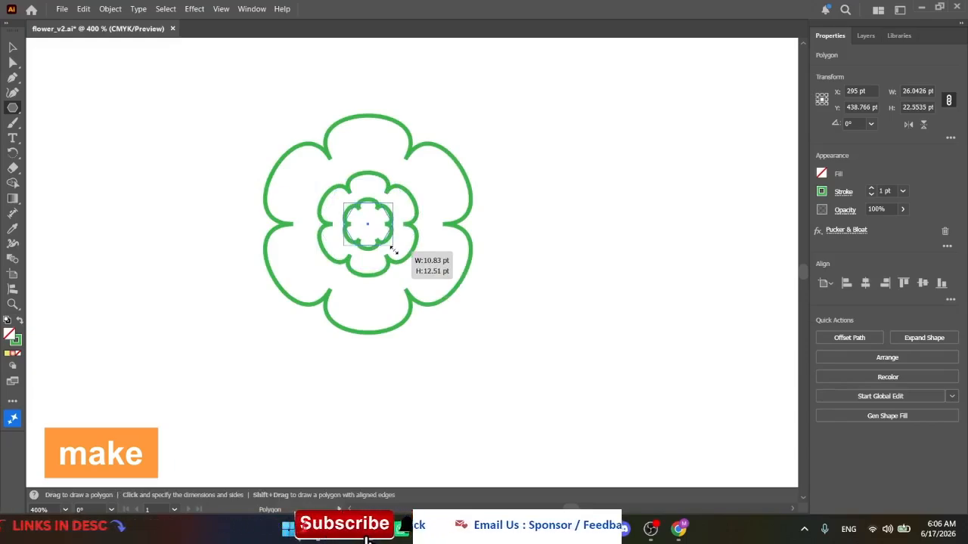
drag(394, 249, 373, 229)
Change the stroke of the innermost flower outline to white
click(821, 192)
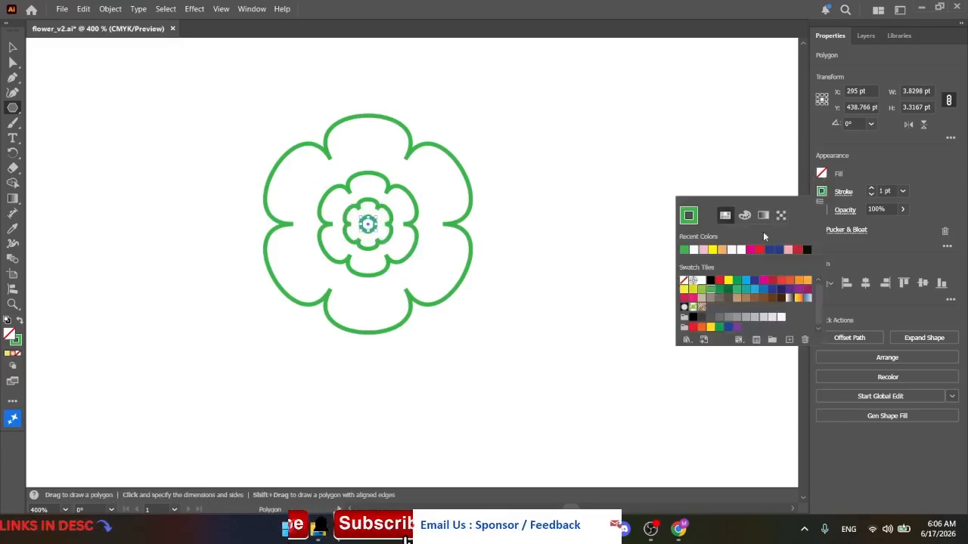
click(692, 250)
click(394, 236)
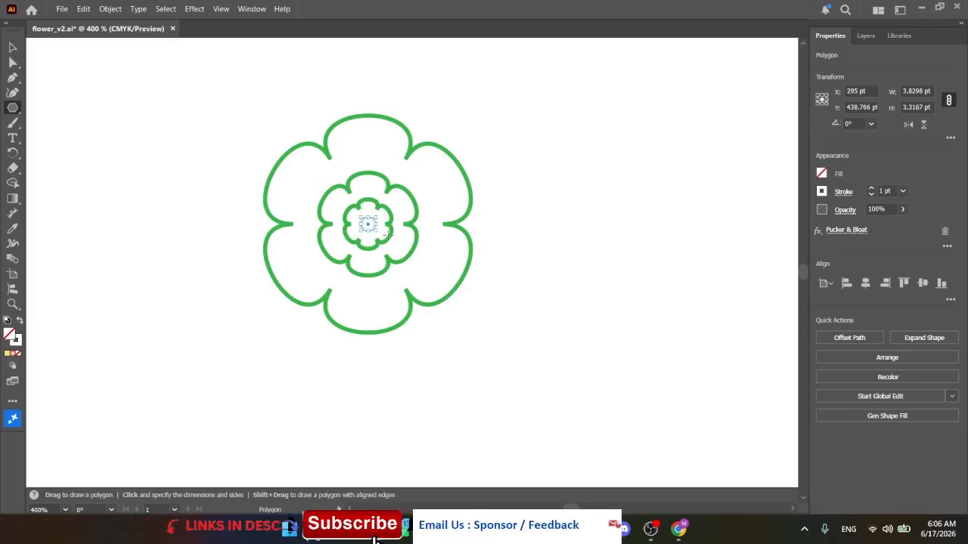
click(389, 237)
click(530, 286)
Change the stroke of the second-smallest flower outline to light pink and deselect it
key(v)
click(402, 235)
click(382, 231)
click(826, 192)
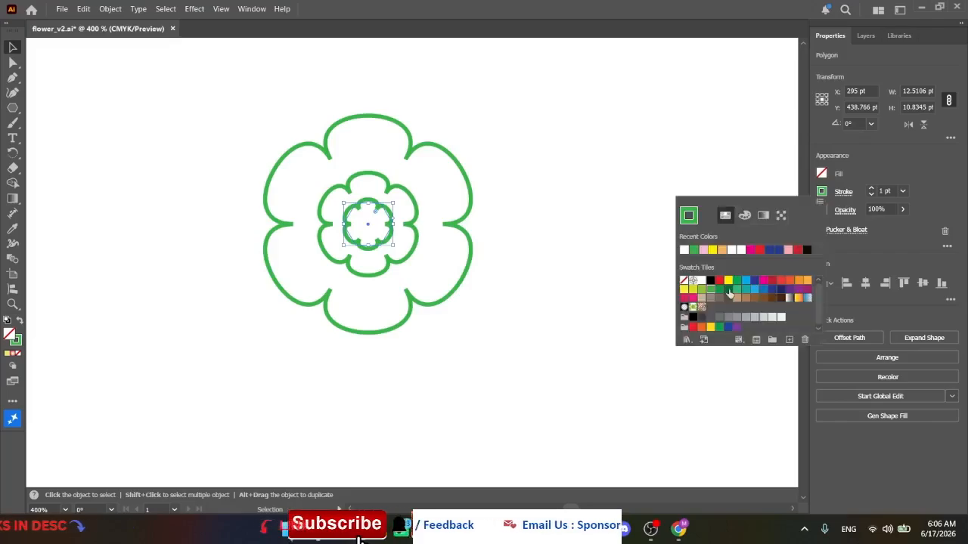
click(704, 250)
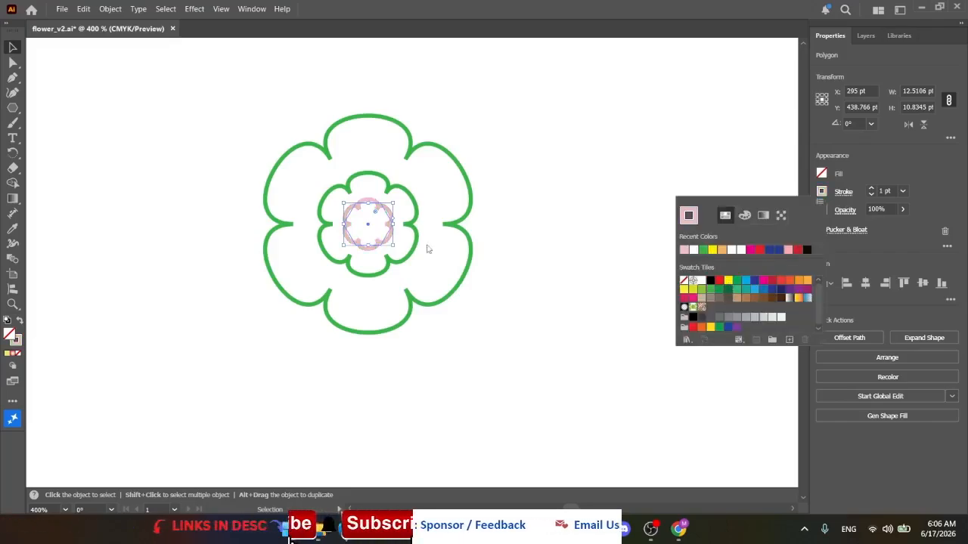
click(429, 254)
click(434, 254)
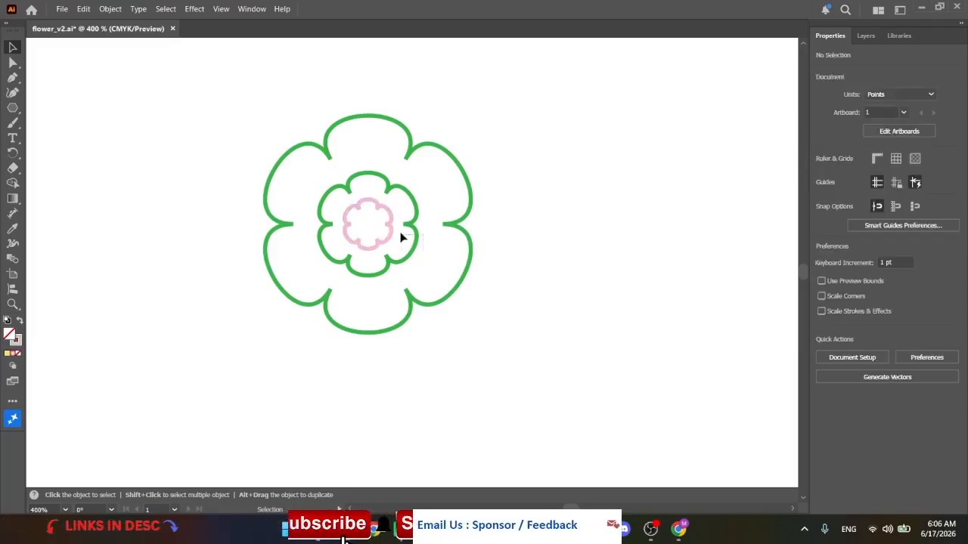
Change the stroke of the second-largest flower outline to yellow
click(411, 237)
click(822, 192)
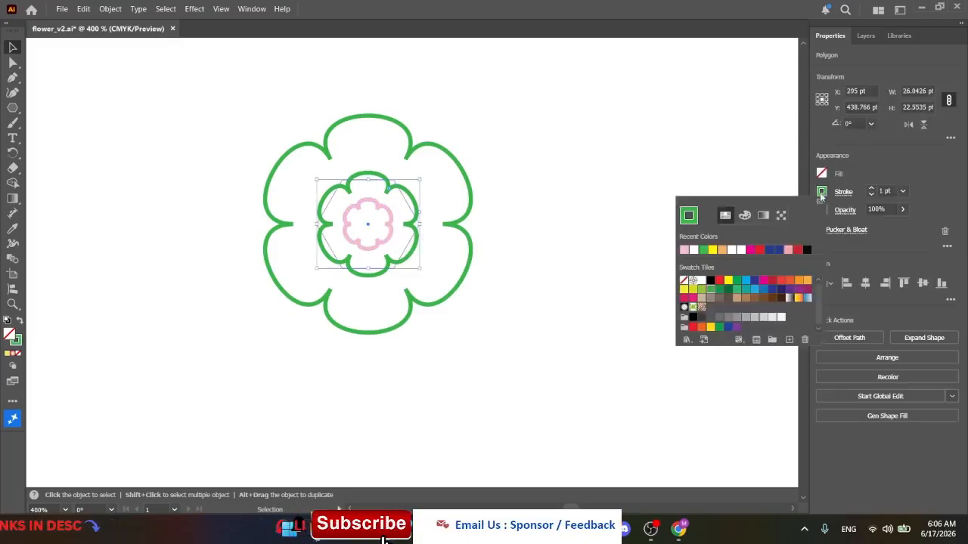
click(728, 283)
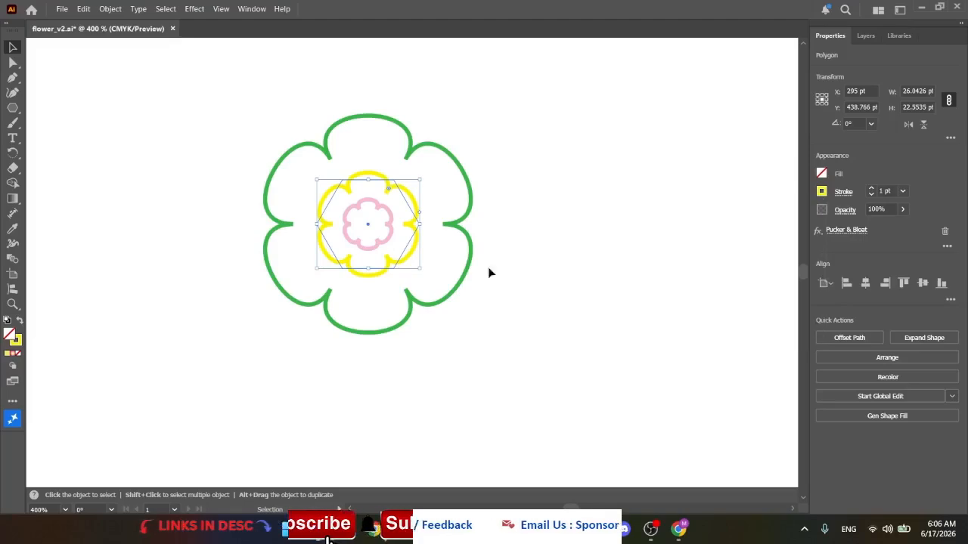
Select all four concentric flower outlines and make a blend from them
drag(368, 214, 222, 343)
click(111, 10)
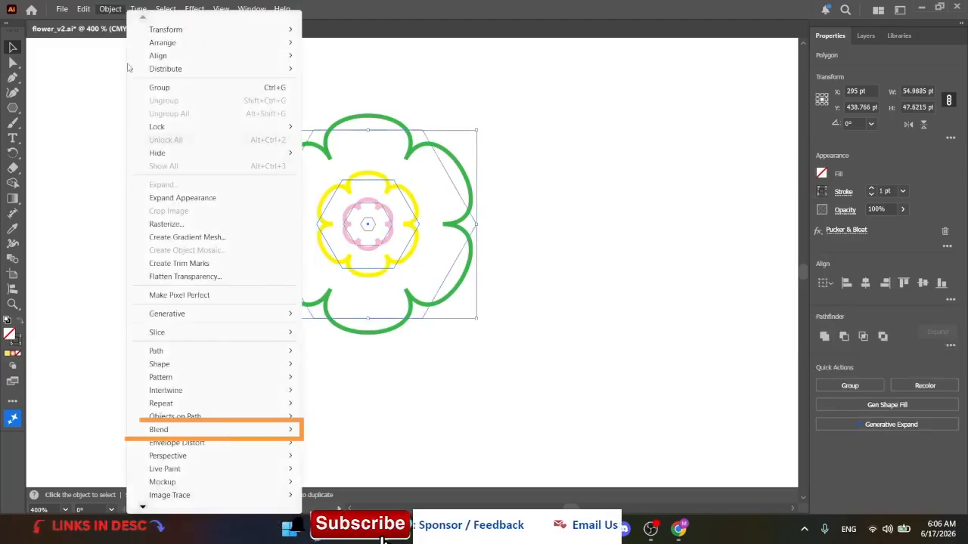
mouse_move(226, 435)
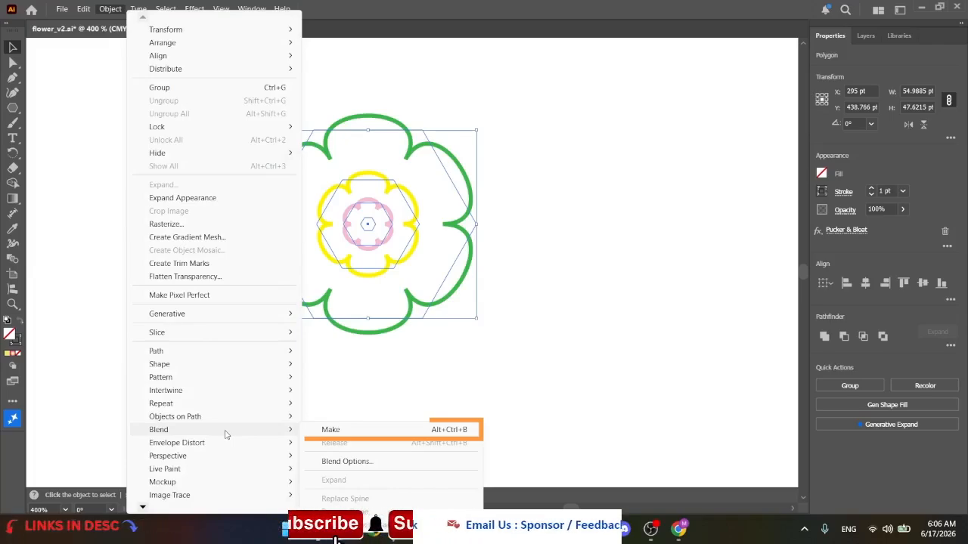
click(333, 429)
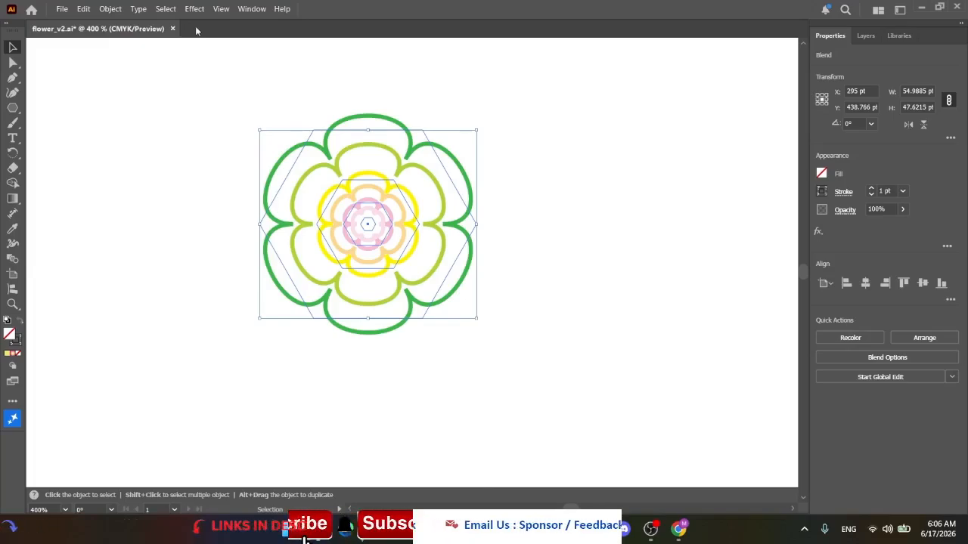
Set the flower blend's spacing to Specified Steps with 30 steps, then deselect the flower
click(111, 9)
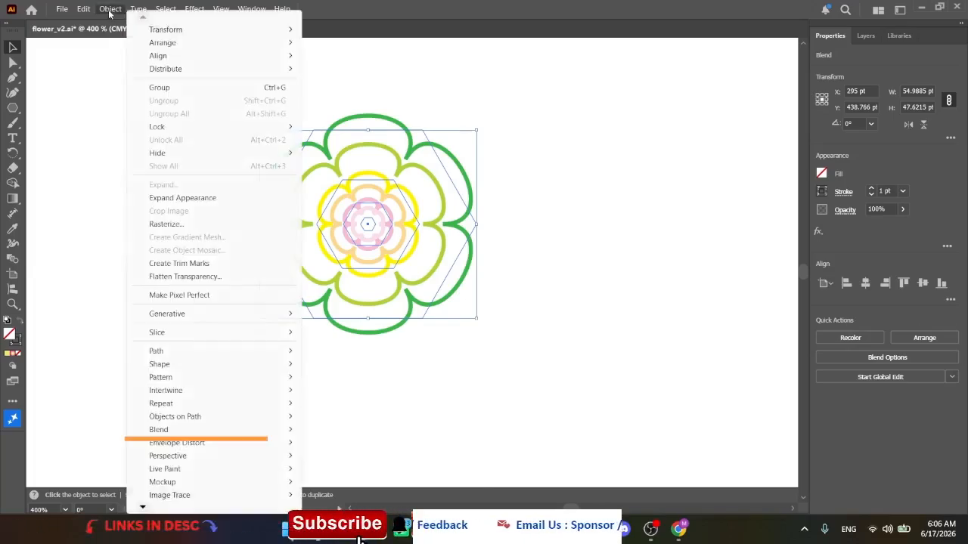
click(378, 462)
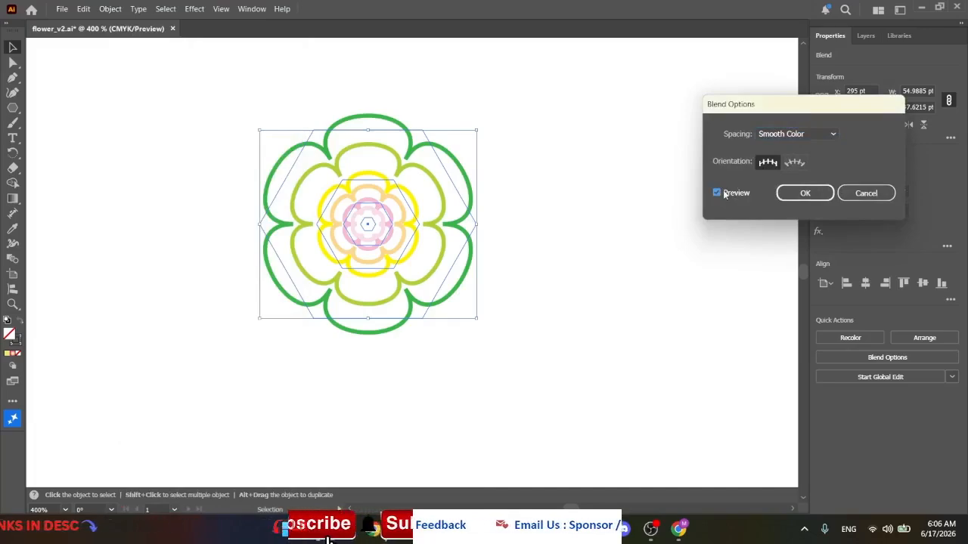
click(801, 134)
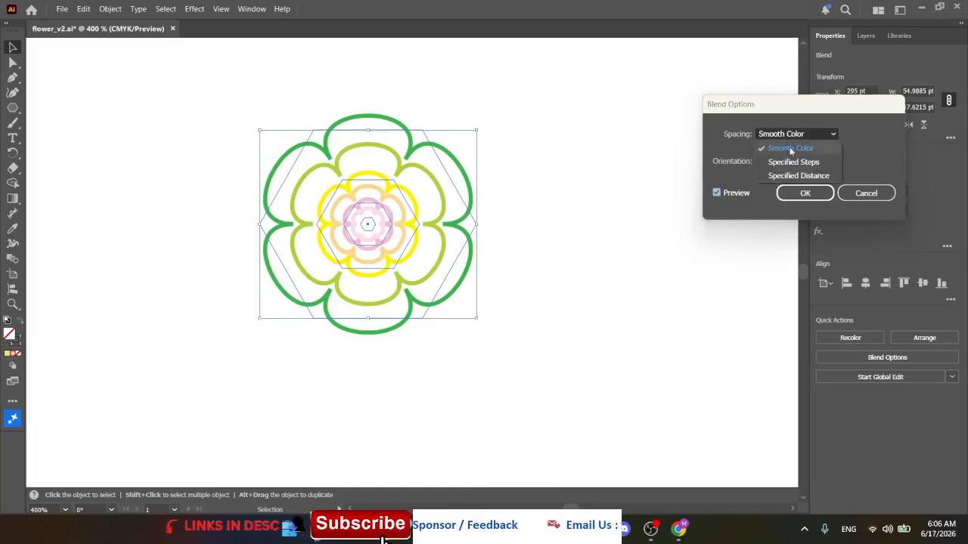
click(796, 161)
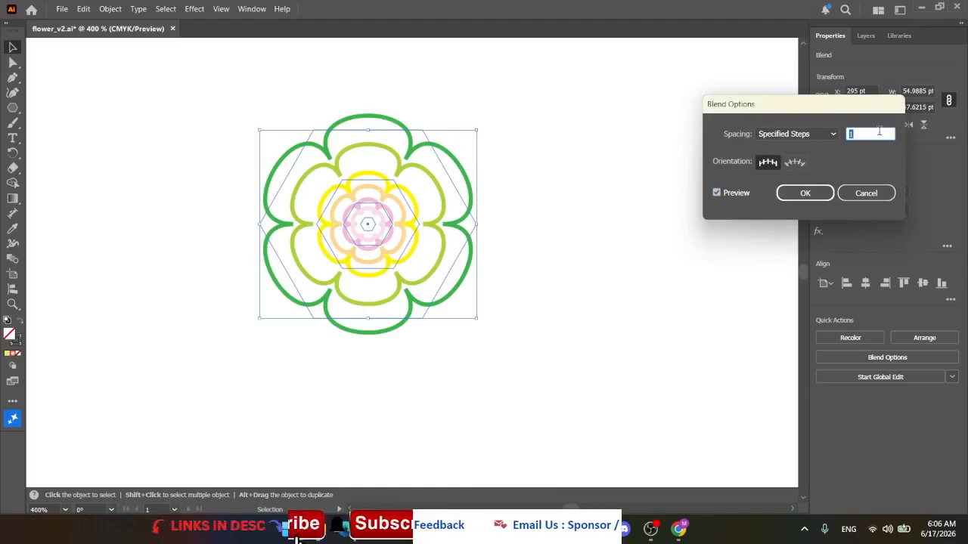
text(30)
click(716, 192)
click(716, 193)
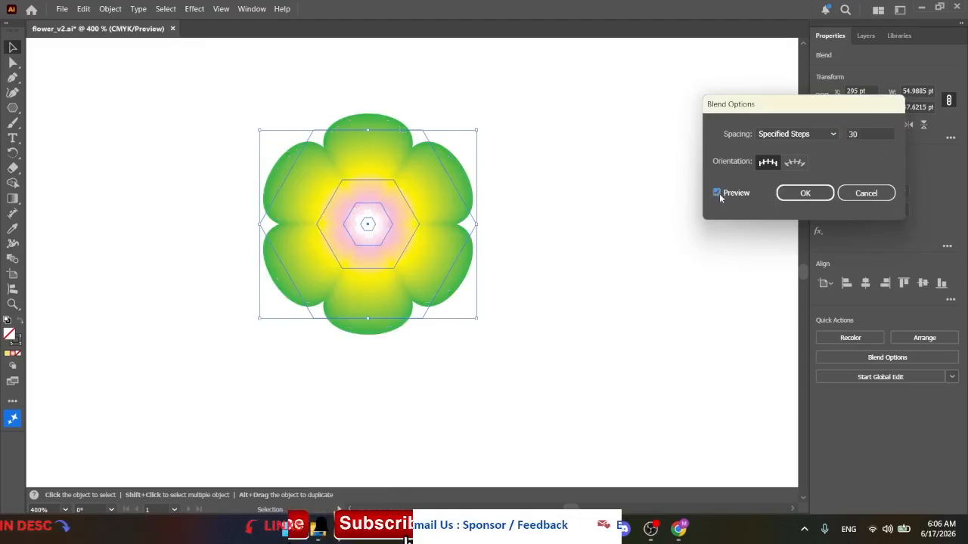
click(805, 194)
click(609, 262)
Draw a circle about 16.3 pt in diameter over the centre of the flower
click(15, 108)
right_click(15, 109)
click(75, 118)
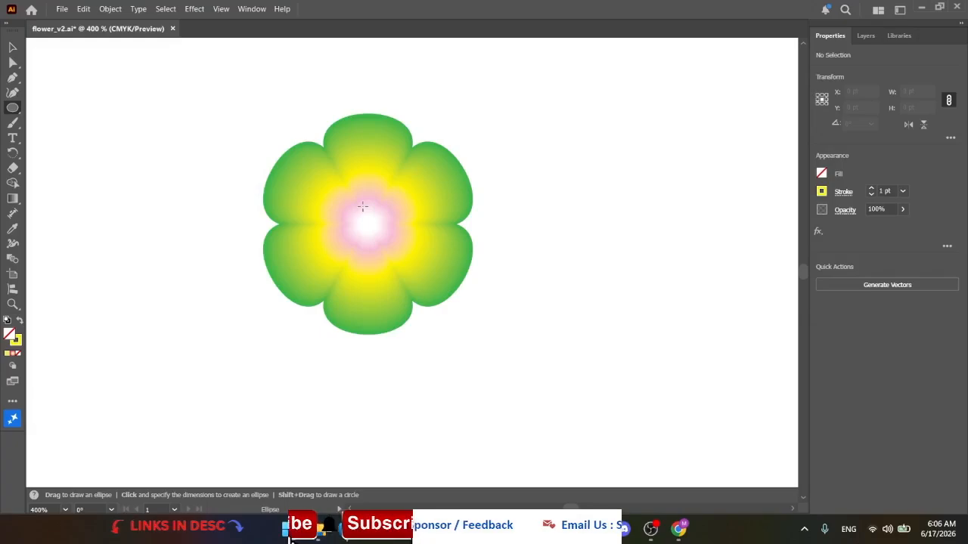
scroll(363, 206, up, 2)
drag(372, 236, 436, 300)
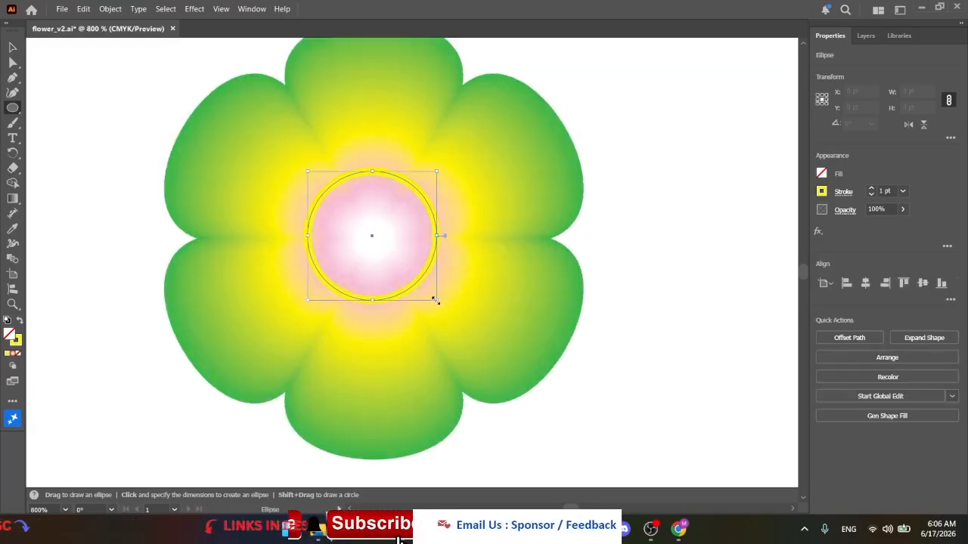
Remove the centre circle's stroke and fill it with the yellow-to-pink radial gradient
click(822, 192)
click(685, 281)
click(822, 173)
click(759, 197)
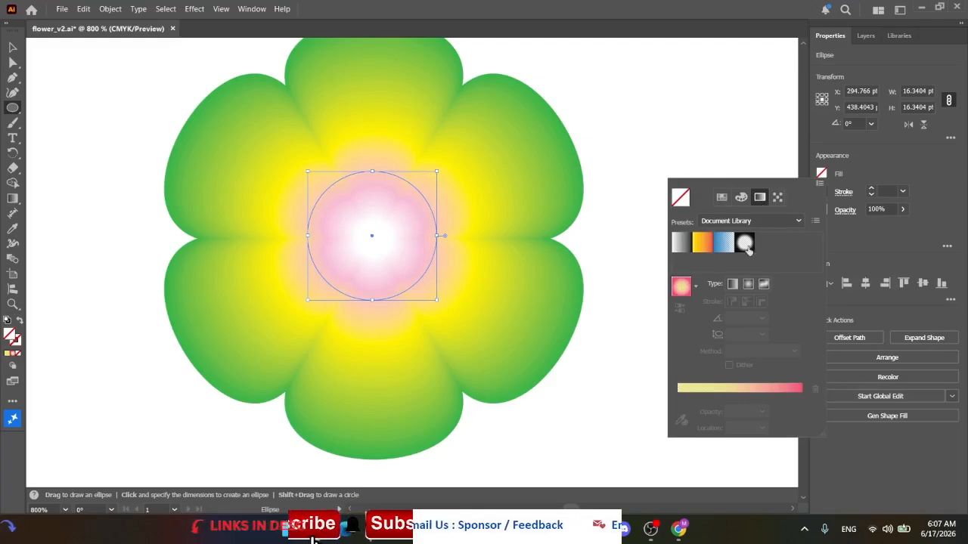
click(682, 287)
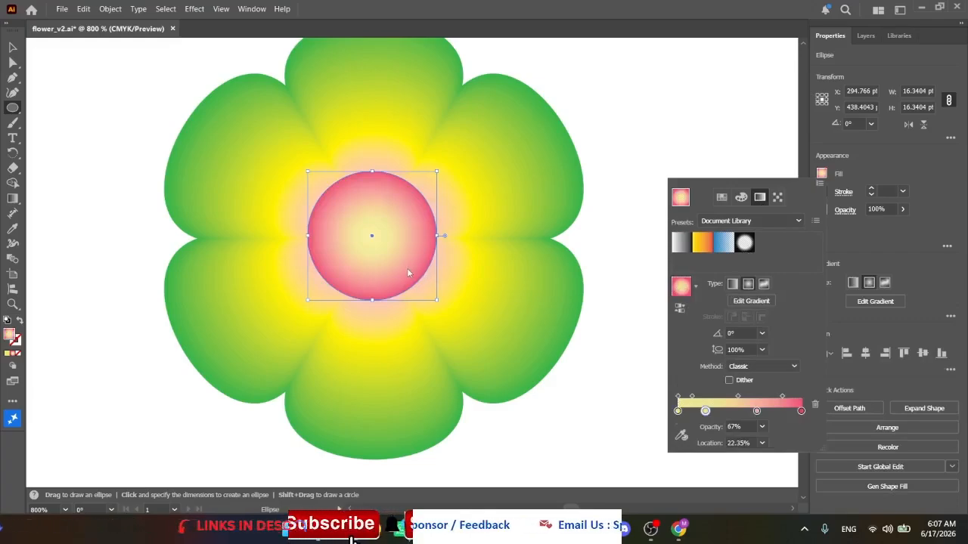
click(628, 230)
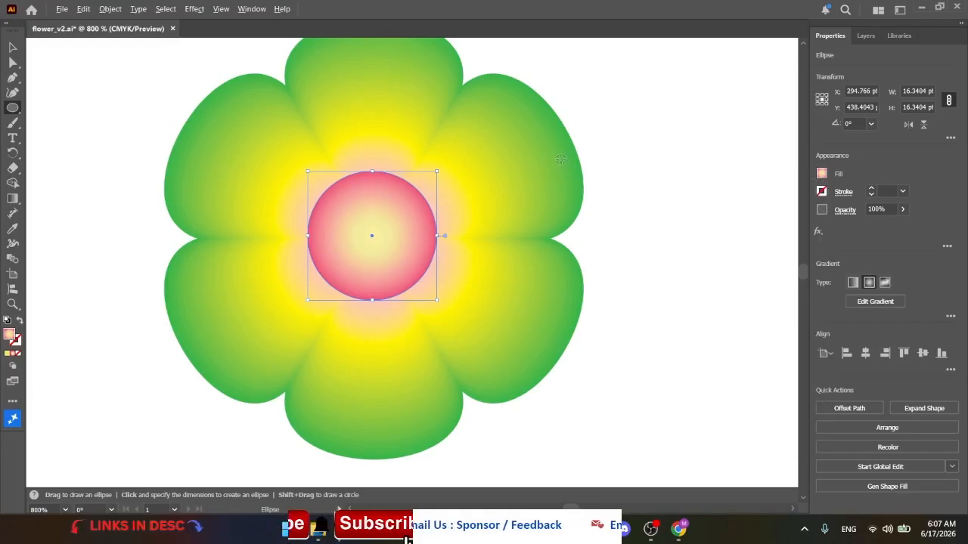
Align the circle and the flower blend to each other's horizontal and vertical centres, then deselect them
scroll(561, 159, down, 1)
key(v)
drag(661, 98, 214, 407)
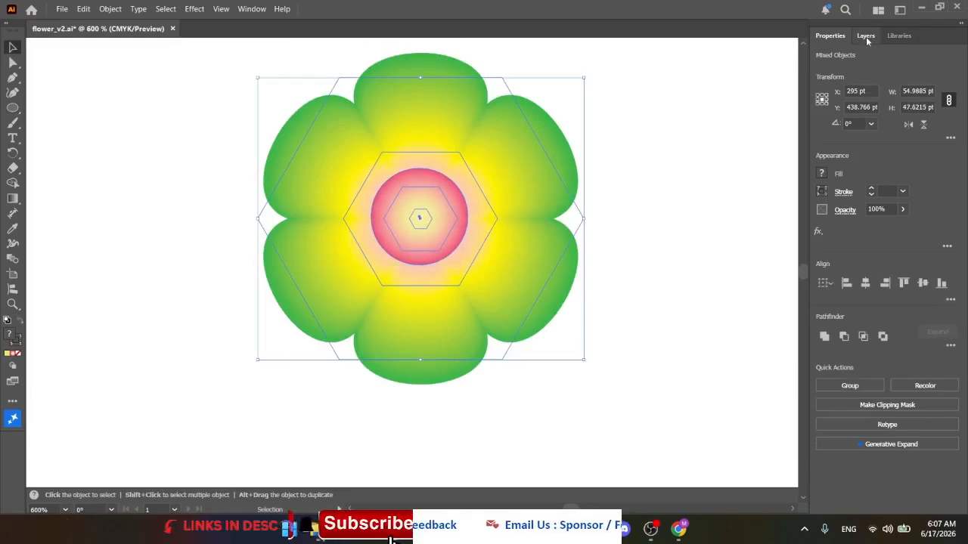
click(865, 283)
click(923, 283)
key(space)
drag(703, 205, 682, 254)
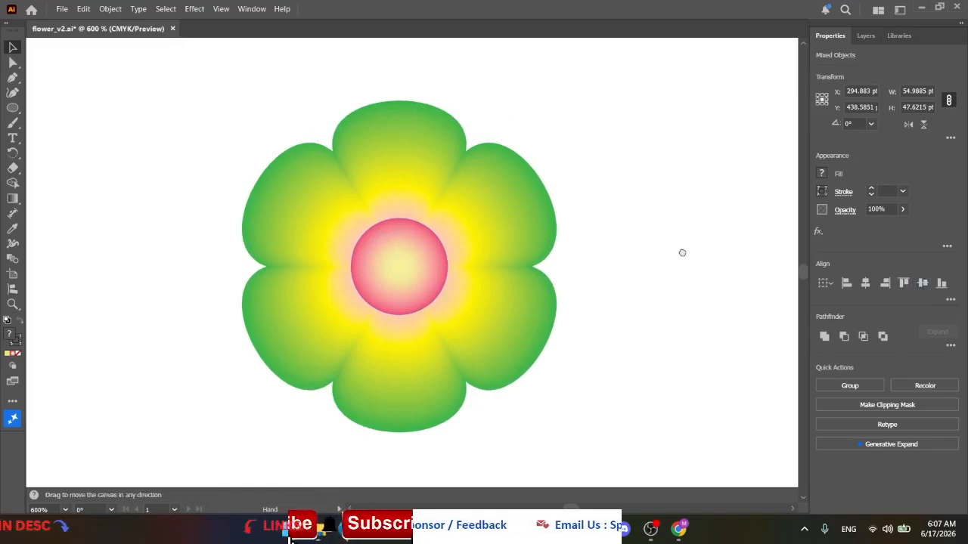
drag(682, 253, 687, 249)
click(696, 264)
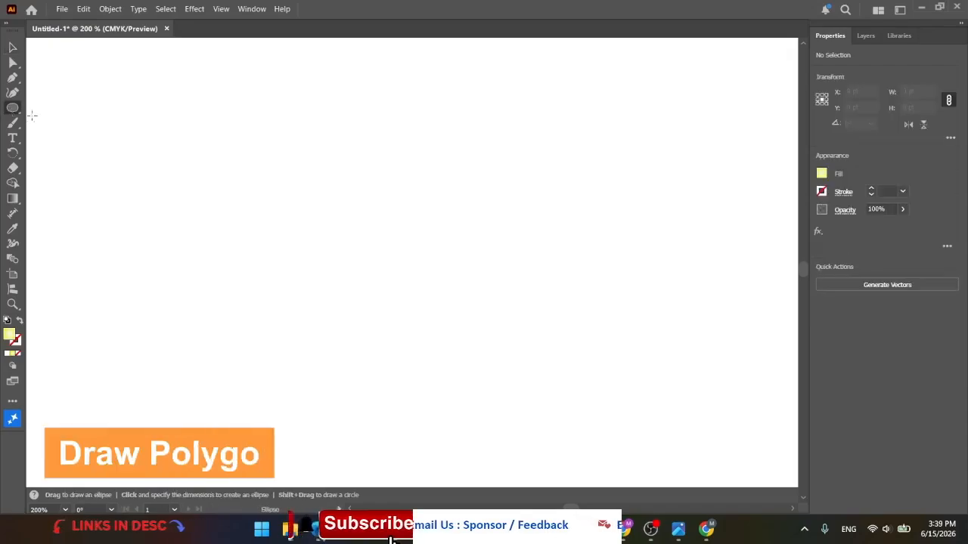
Draw a hexagon about 79 pt wide and 68 pt high on the empty canvas and reposition it
right_click(12, 108)
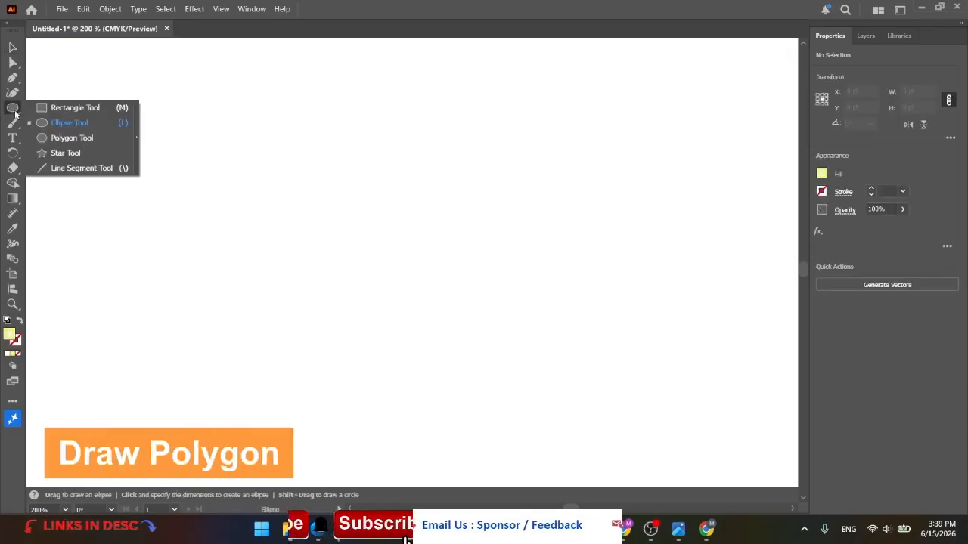
click(64, 137)
drag(347, 160, 391, 222)
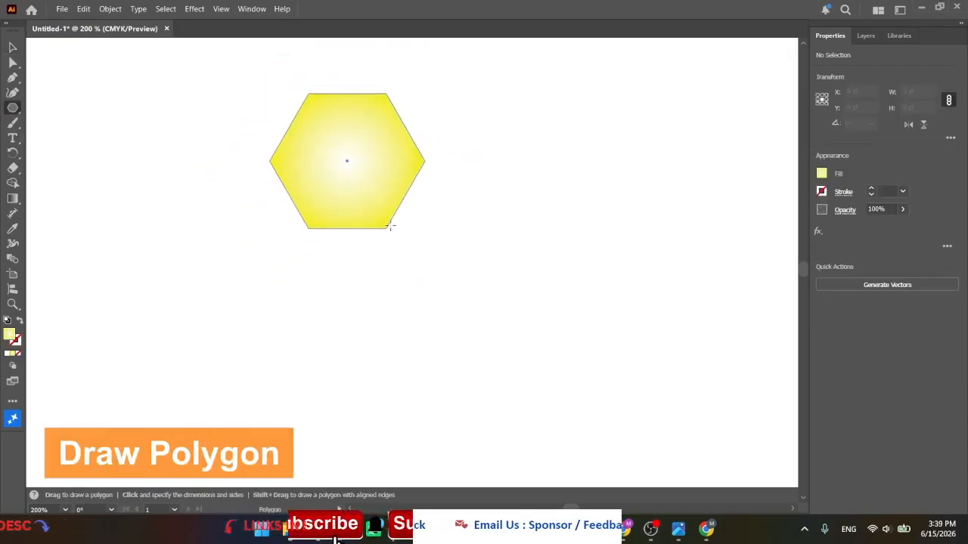
key(v)
drag(367, 167, 442, 224)
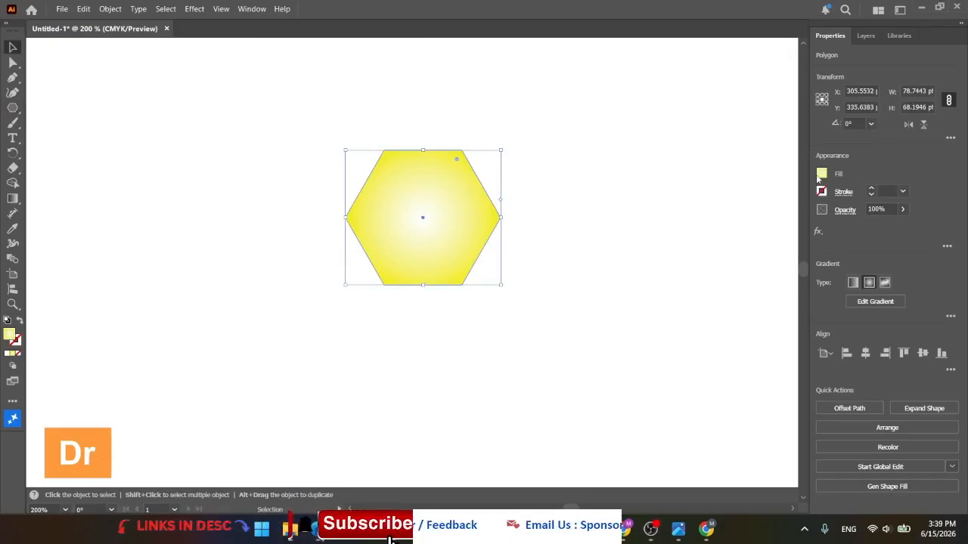
Remove the new hexagon's gradient fill and give it a dark crimson stroke
click(822, 174)
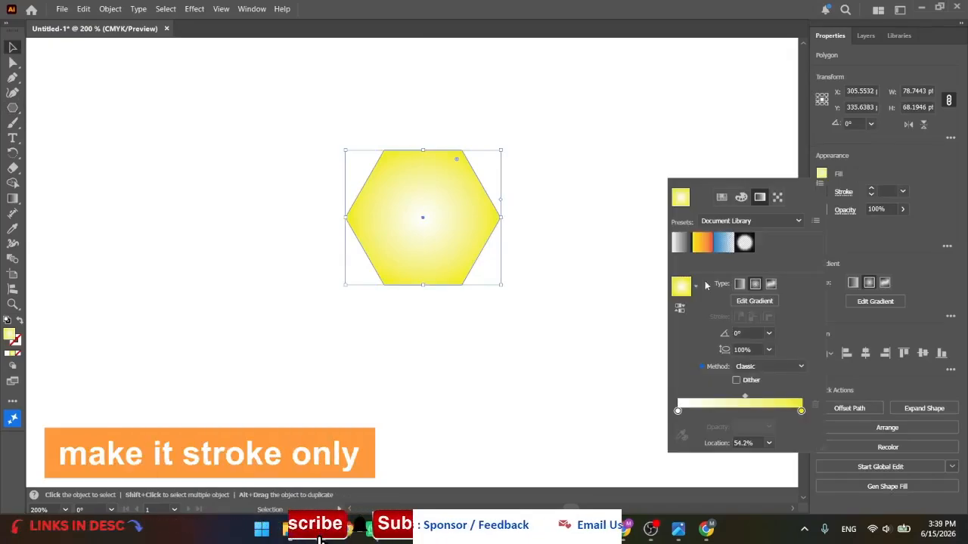
click(720, 198)
click(677, 264)
click(844, 166)
click(823, 192)
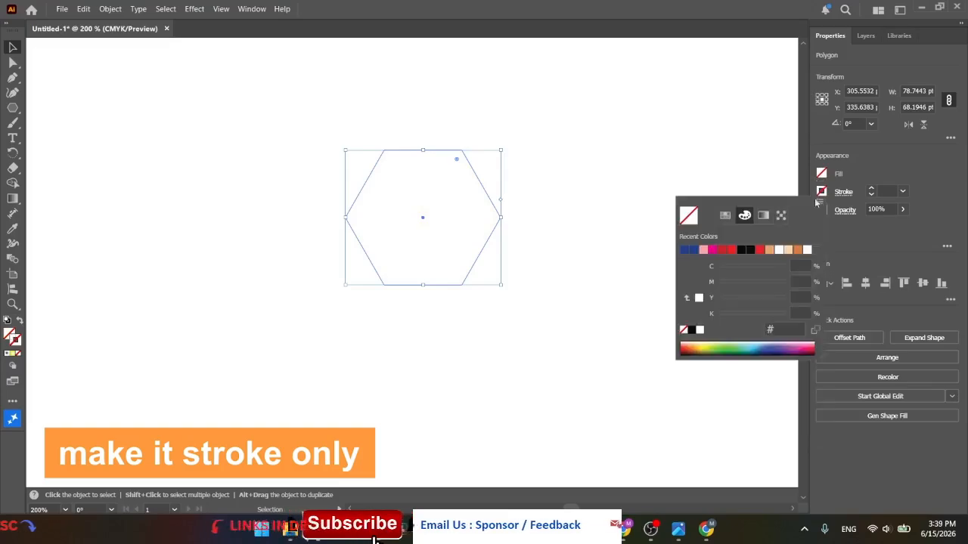
click(722, 250)
Bloat the hexagon into a six-petal flower outline with the Pucker & Bloat effect and make its stroke bright red
click(194, 8)
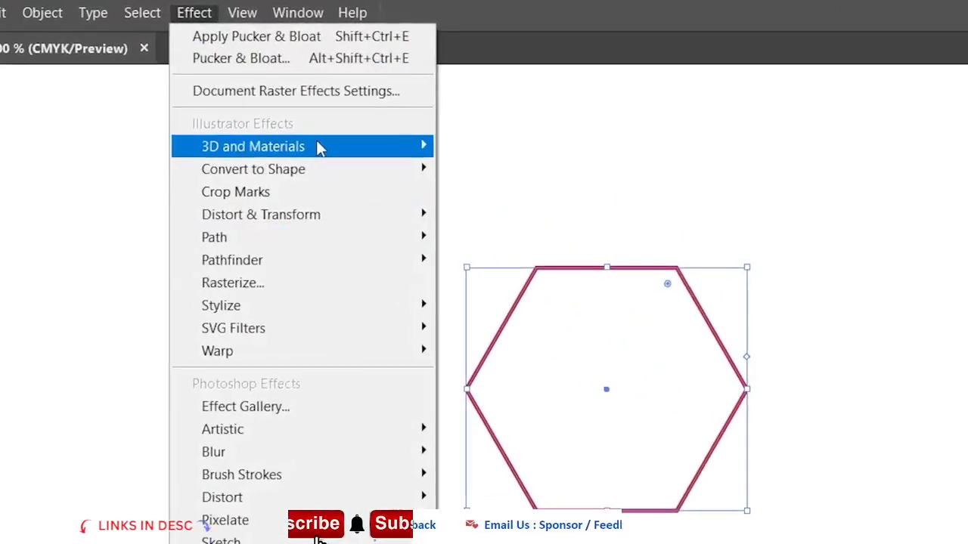
mouse_move(393, 215)
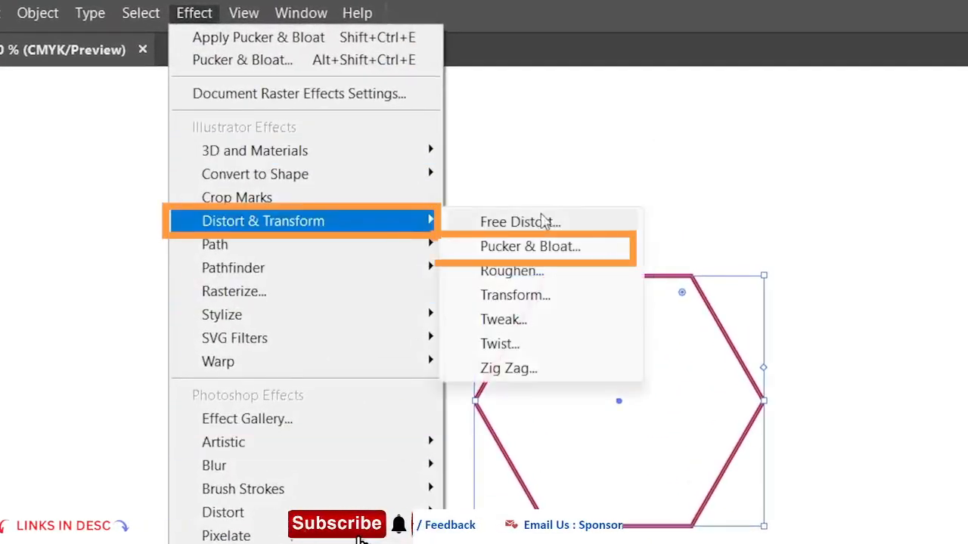
click(581, 257)
drag(729, 187, 743, 190)
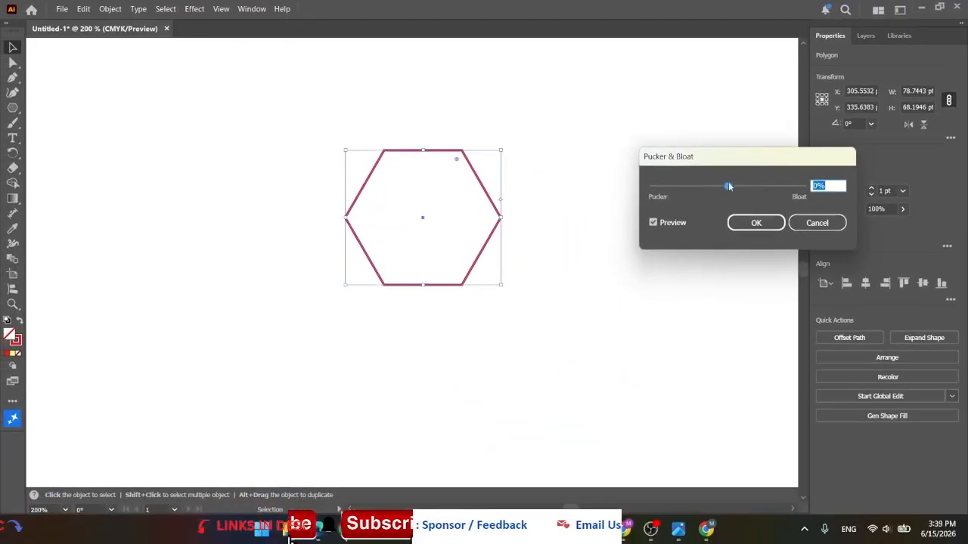
click(757, 223)
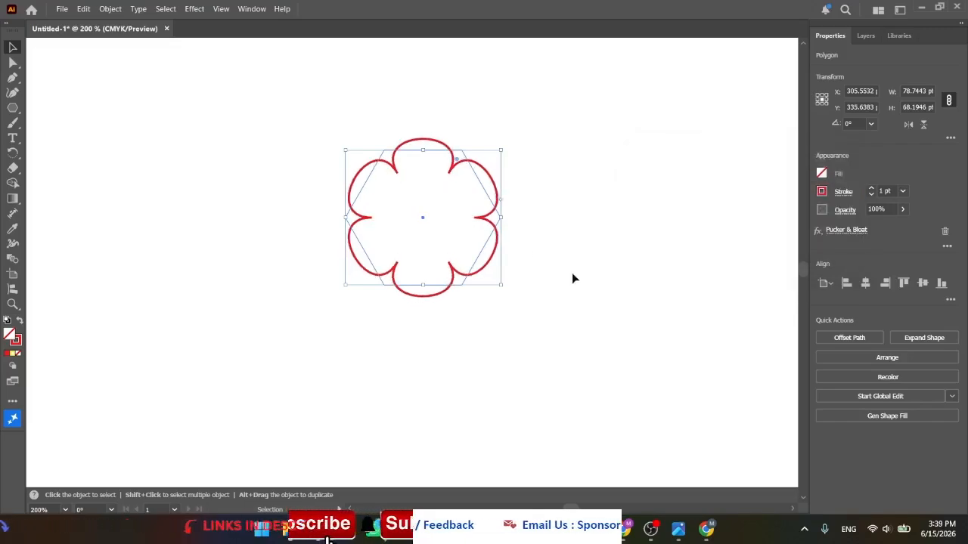
click(514, 234)
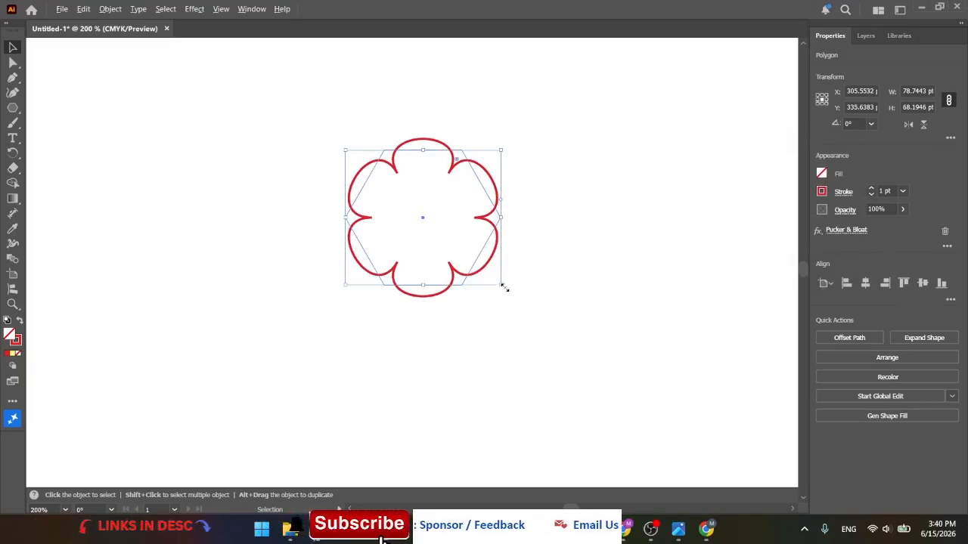
Create a smaller concentric copy of the flower outline, about 50.6 by 43.8 pt, with a magenta stroke (ec008c)
drag(502, 287, 474, 266)
click(822, 191)
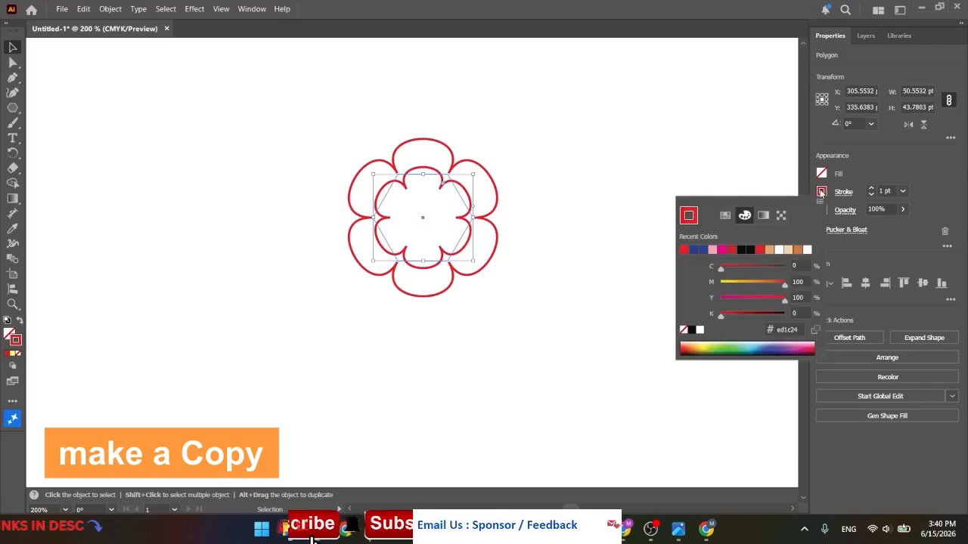
click(722, 249)
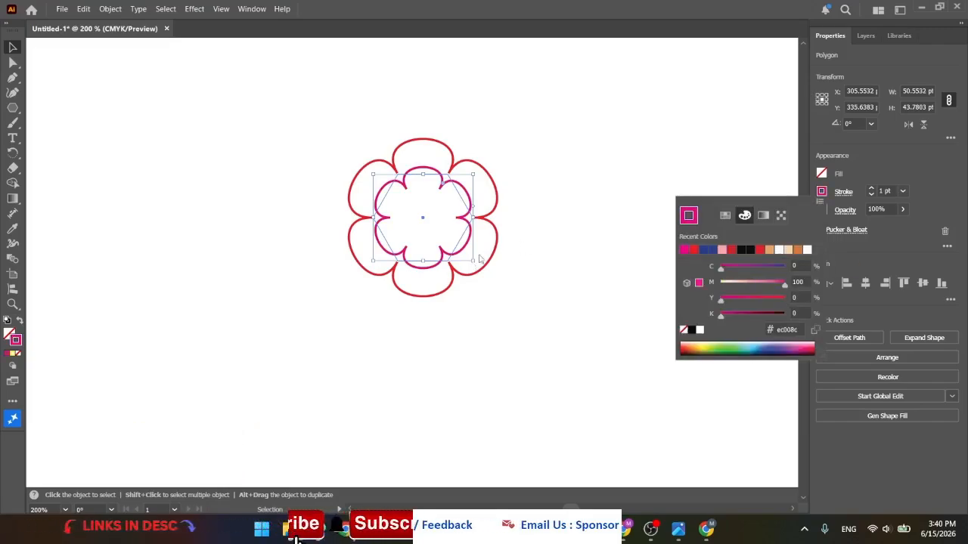
key(Escape)
Create a third concentric copy, about 26.6 by 23 pt, and give it a light pink stroke
drag(472, 259, 450, 242)
click(823, 192)
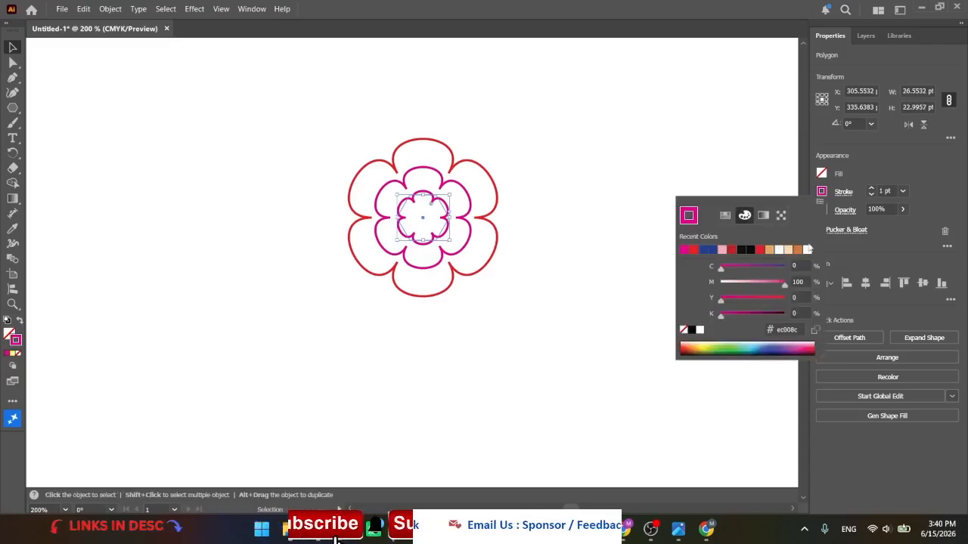
click(806, 251)
drag(724, 286, 744, 284)
click(535, 239)
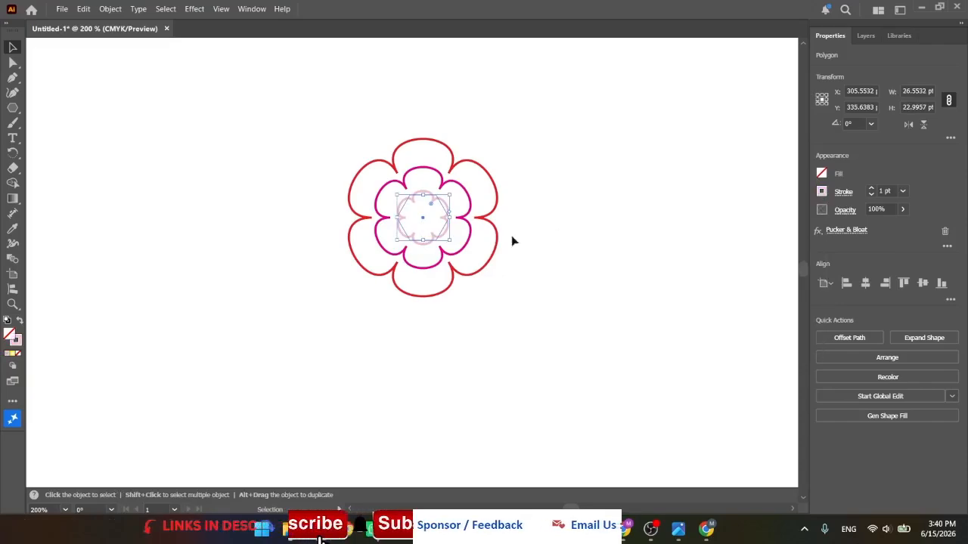
Add a tiny concentric copy of the light pink outline at the flower's centre with a white stroke
scroll(535, 239, up, 2)
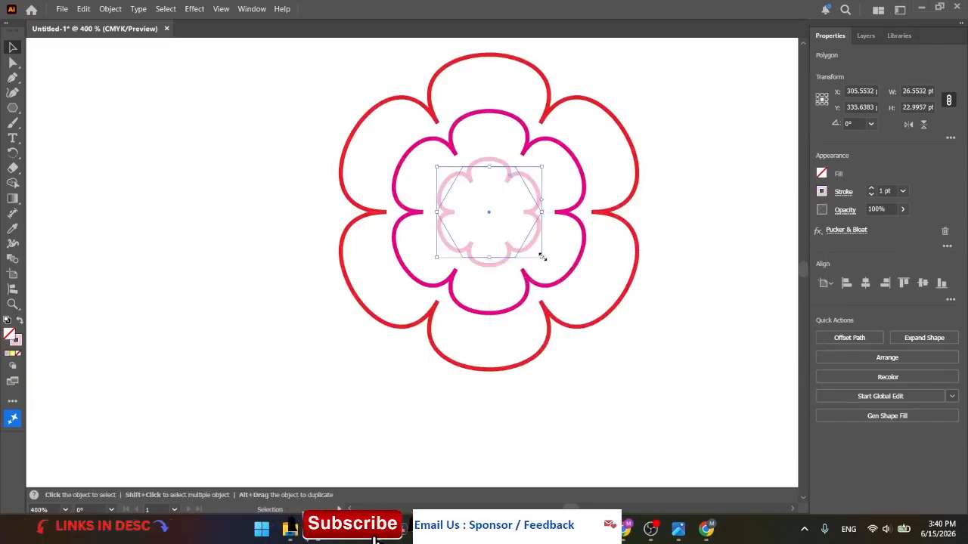
drag(542, 259, 504, 224)
key(ctrl+z)
key(v)
Select all the concentric flower outlines and make a blend from them
key(ctrl+a)
click(110, 8)
mouse_move(245, 374)
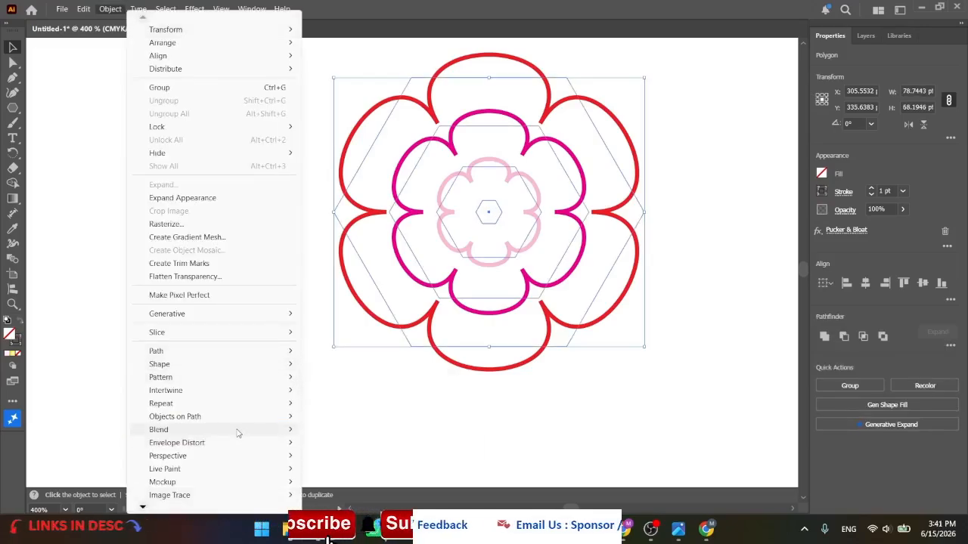
mouse_move(253, 433)
click(361, 430)
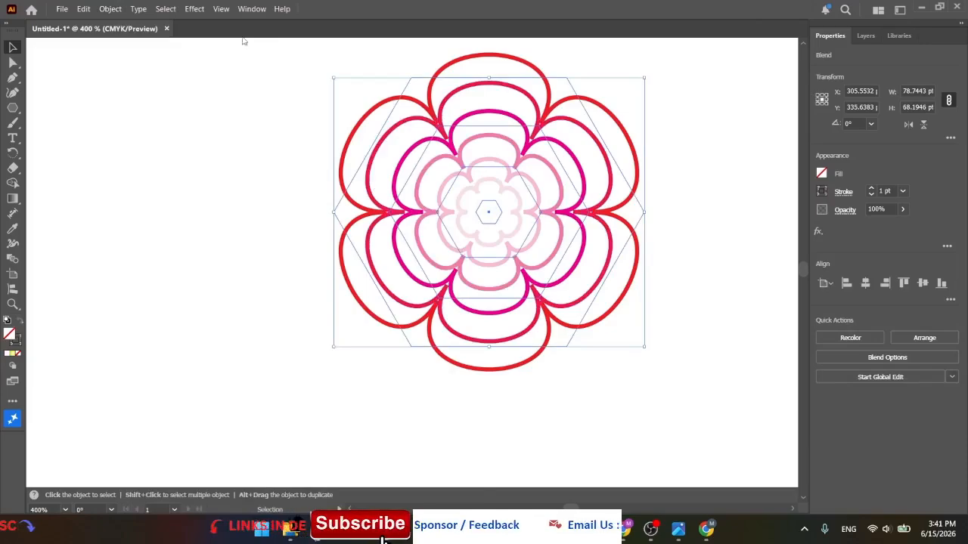
Set the blend's spacing to Specified Steps with 100 steps, check it in the preview, apply it and deselect the flower
click(106, 11)
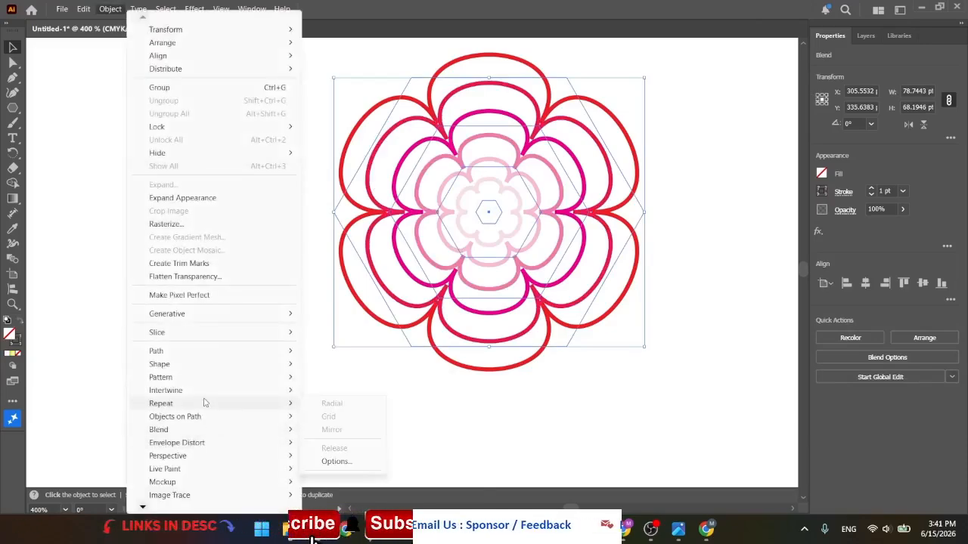
mouse_move(211, 433)
click(382, 458)
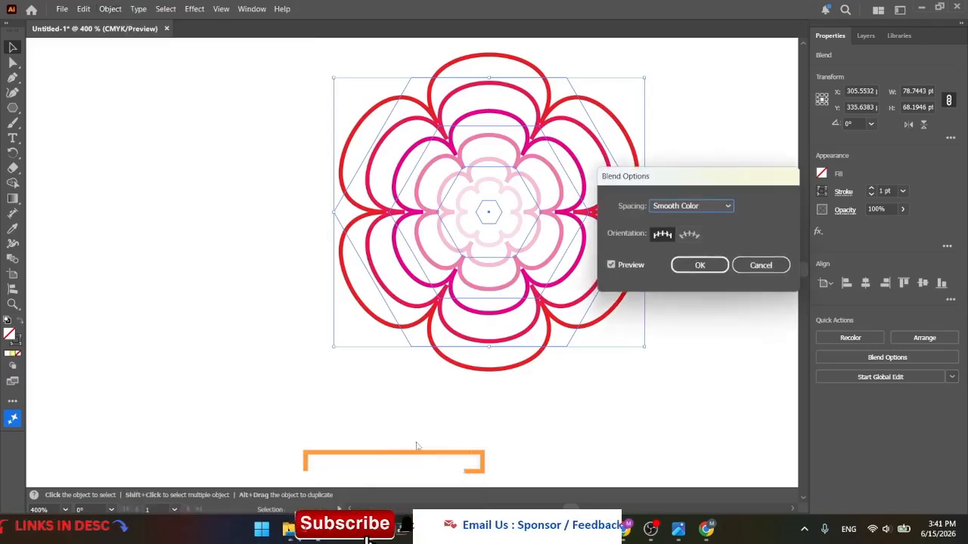
click(724, 207)
click(711, 234)
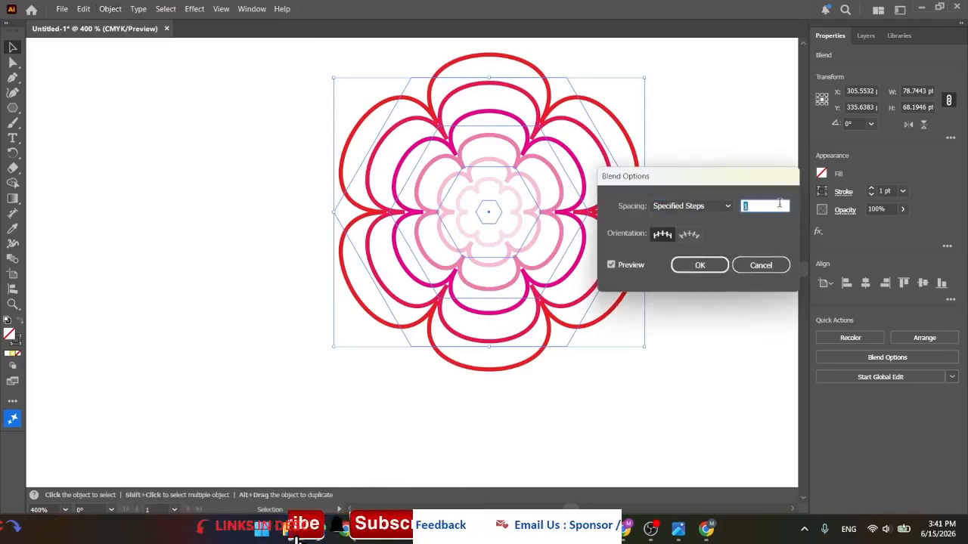
text(100)
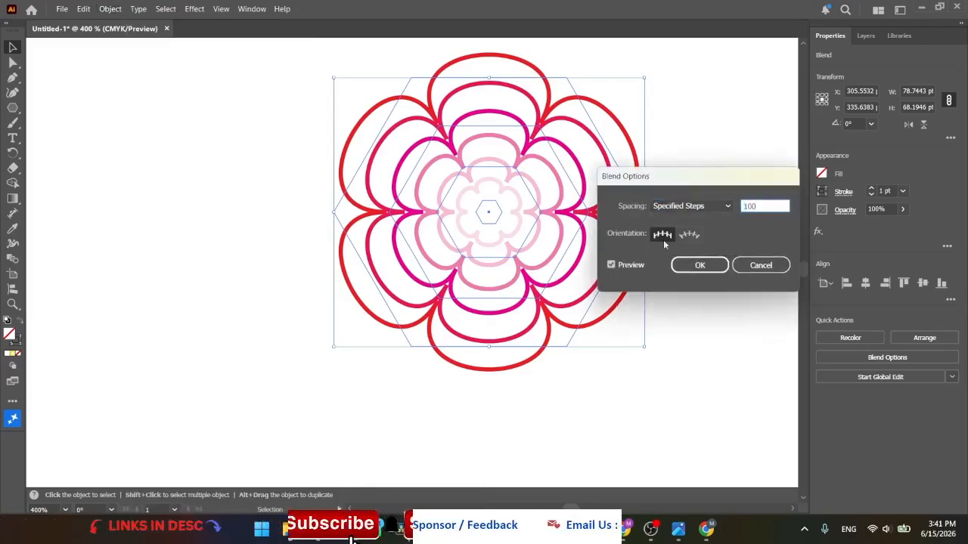
click(612, 265)
click(618, 267)
drag(658, 175, 778, 97)
click(821, 187)
click(722, 246)
Draw a circle about 19.4 pt across from the flower's centre and remove its stroke
drag(12, 107, 62, 124)
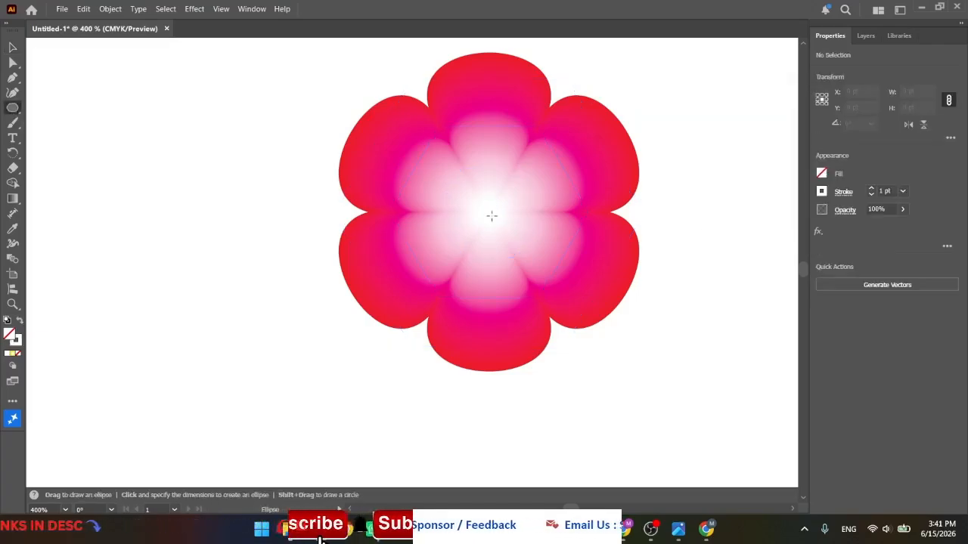
drag(490, 211, 527, 249)
click(823, 176)
click(842, 184)
click(824, 192)
click(684, 329)
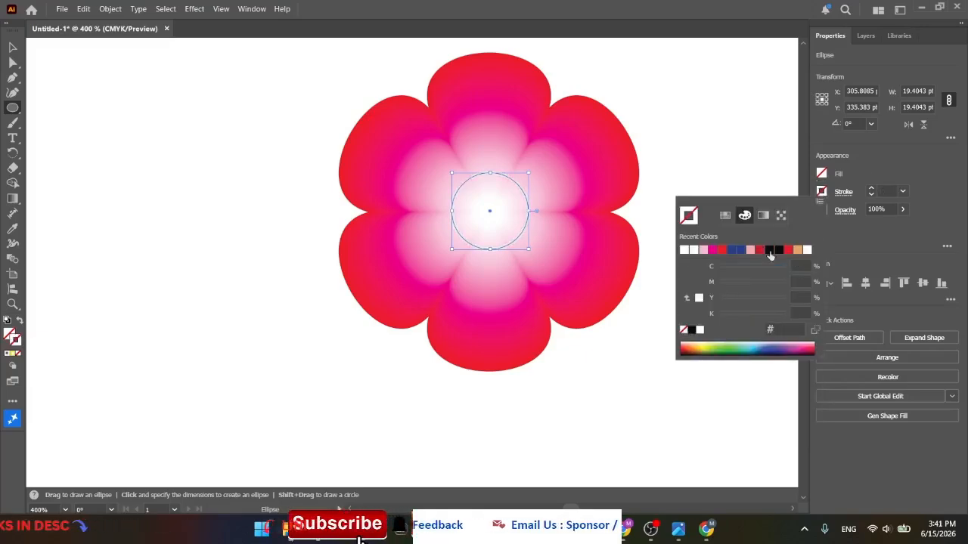
Fill the centre circle with the black-edged radial gradient preset from the document library
click(822, 191)
click(822, 191)
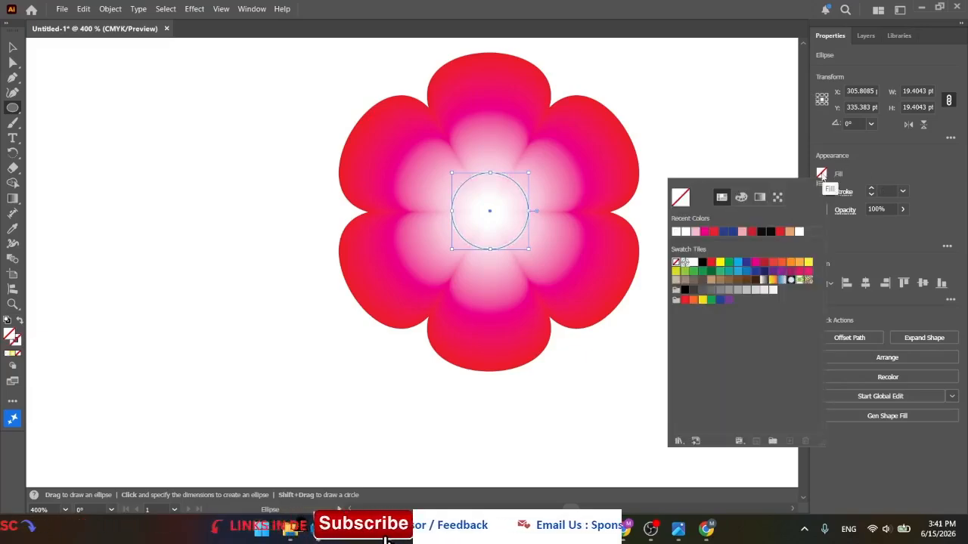
click(762, 198)
click(745, 242)
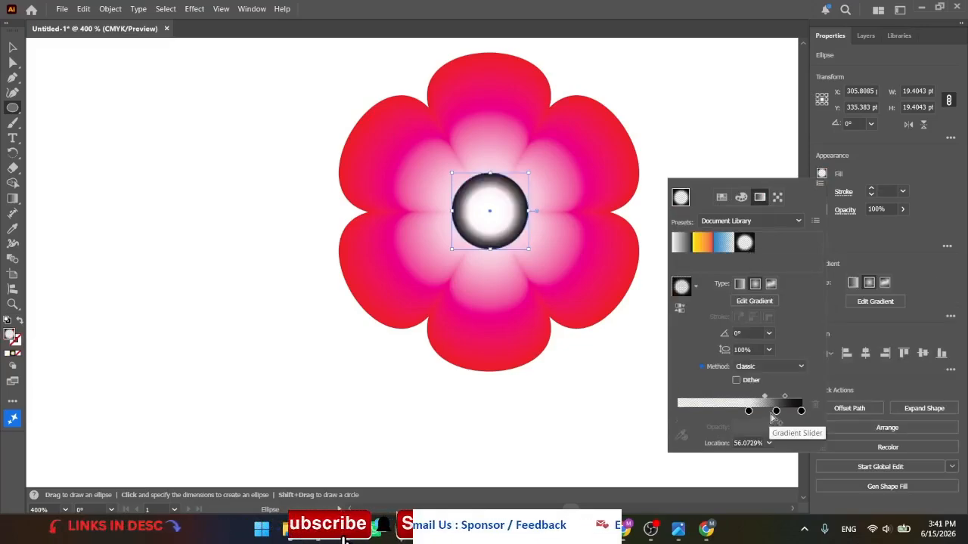
Spread the gradient's stops with the first at 0% and the middle one at about 49%, keeping the Classic method
click(769, 366)
click(770, 391)
click(775, 368)
click(771, 377)
mouse_move(750, 413)
mouse_down()
mouse_move(675, 416)
mouse_move(776, 413)
mouse_move(739, 418)
mouse_up()
Recolour the gradient's outer stop bright yellow, with cyan reduced to 0%
click(801, 411)
double_click(801, 410)
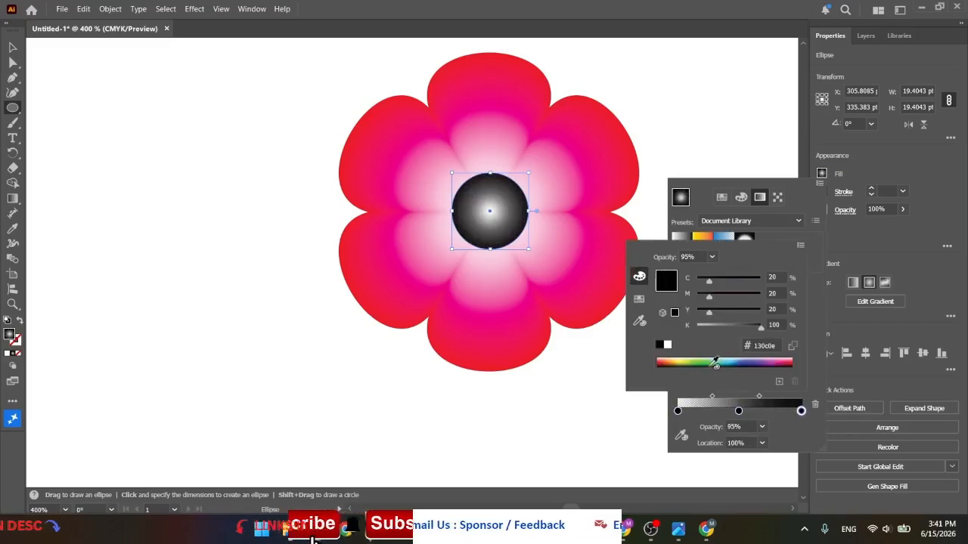
click(684, 362)
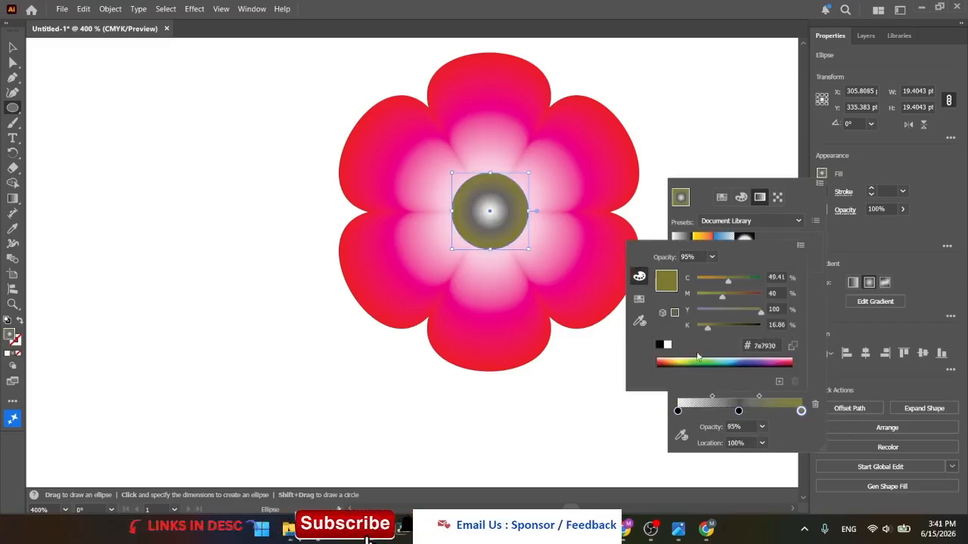
drag(685, 363, 687, 359)
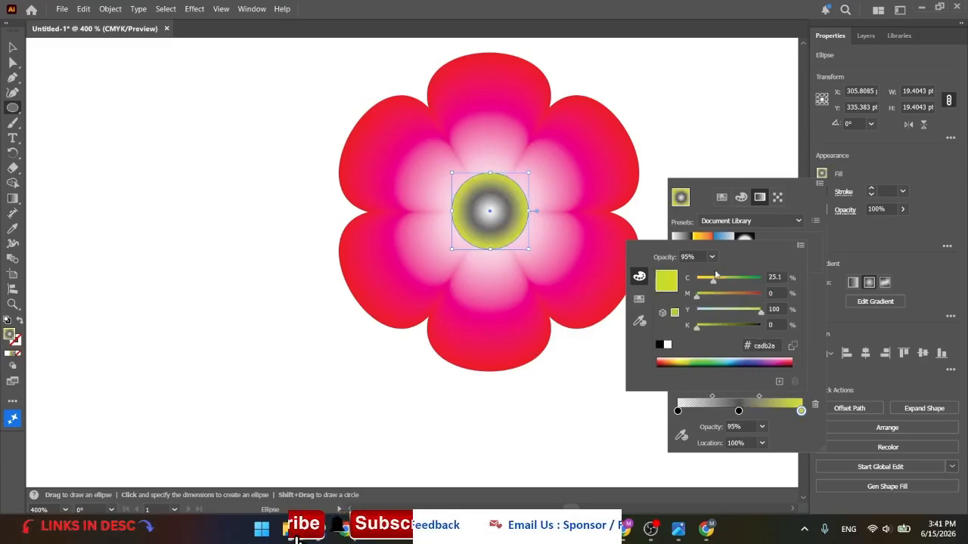
drag(712, 282, 697, 290)
Recolour the gradient's middle stop from yellow to a pale cream by lowering its yellow component
click(738, 411)
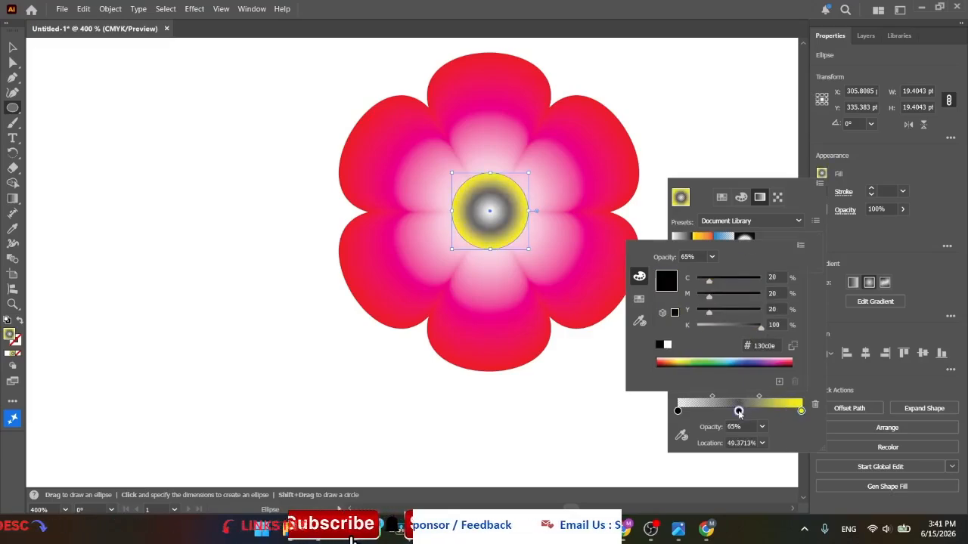
drag(679, 362, 678, 359)
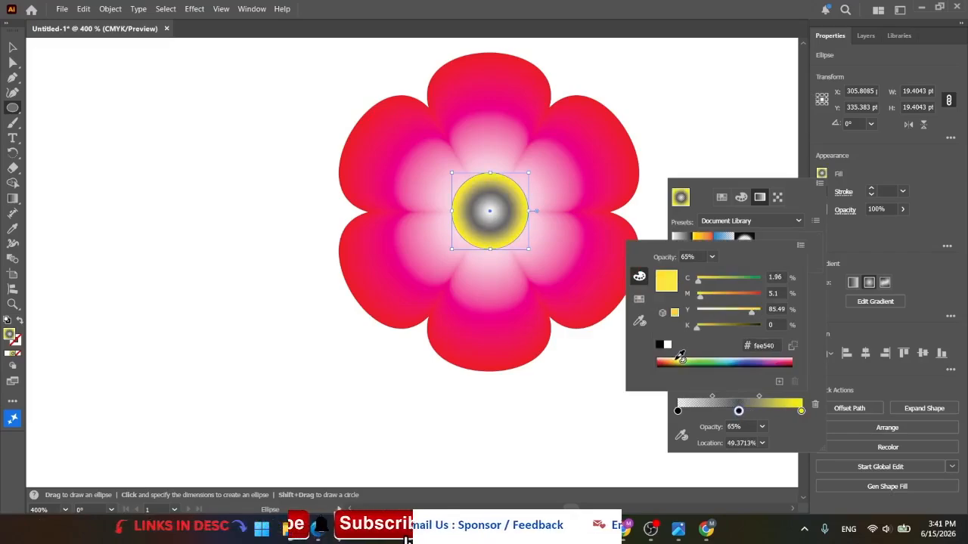
drag(748, 314, 725, 316)
Recolour the gradient's innermost stop white and close the fill settings
click(677, 412)
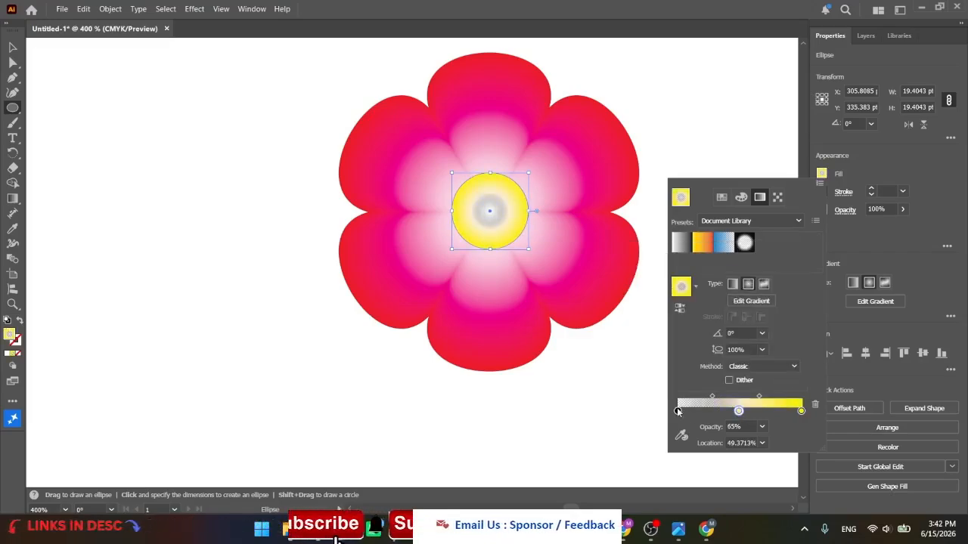
click(678, 411)
double_click(677, 412)
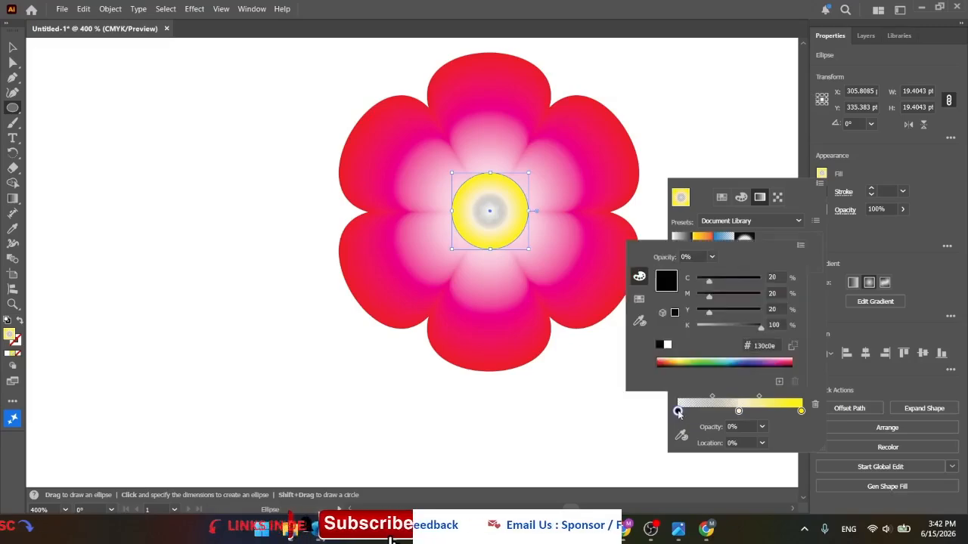
click(667, 345)
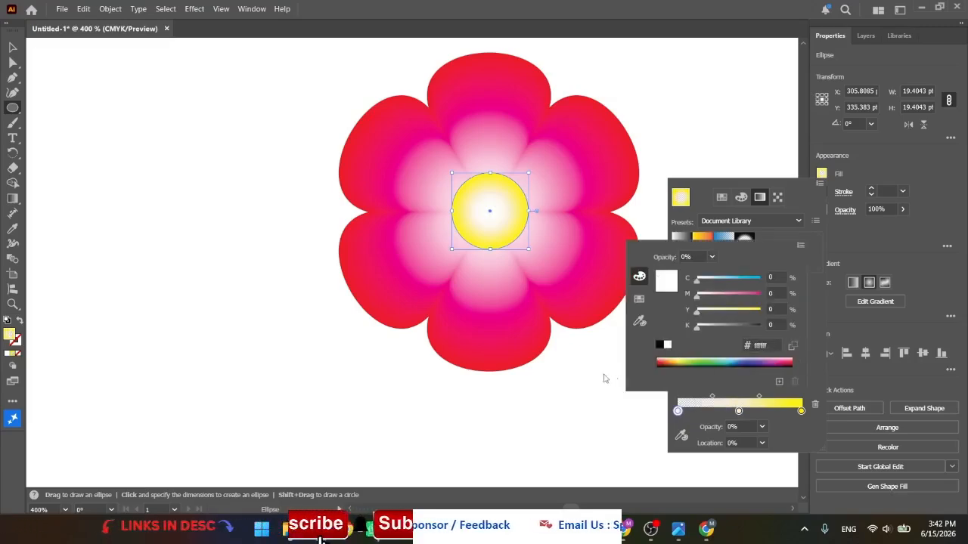
click(613, 378)
click(683, 149)
Select the circle and the flower blend, align their horizontal and vertical centres, and deselect them
click(12, 47)
click(267, 320)
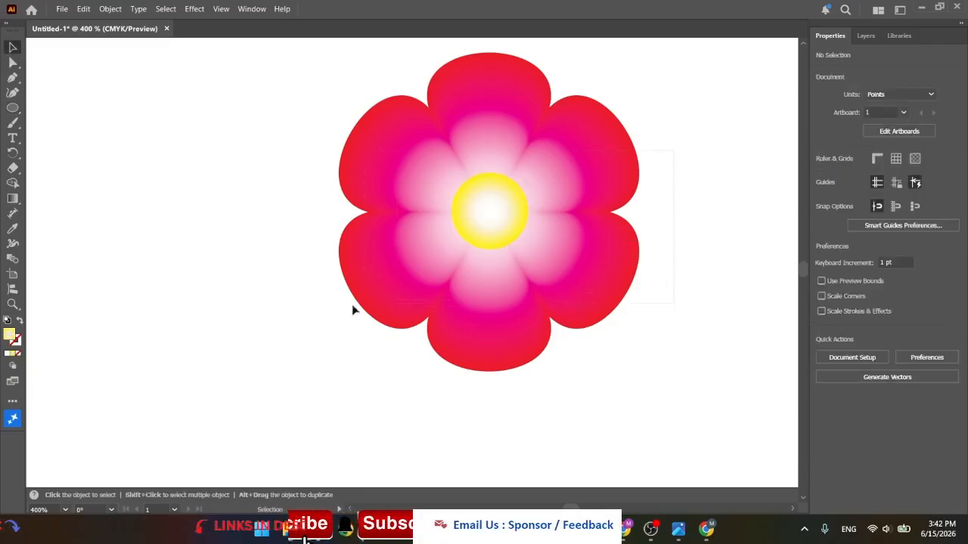
key(ctrl+a)
click(865, 283)
click(922, 283)
click(743, 300)
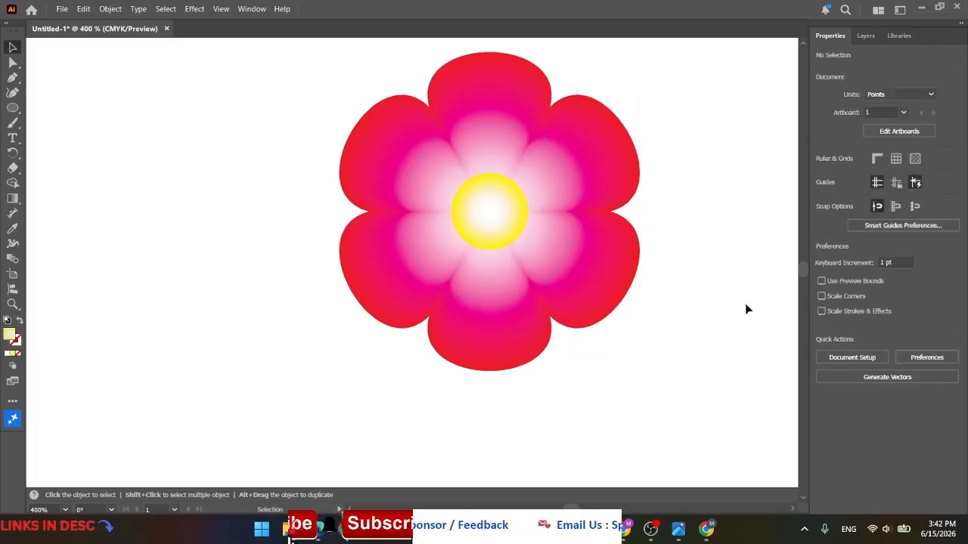